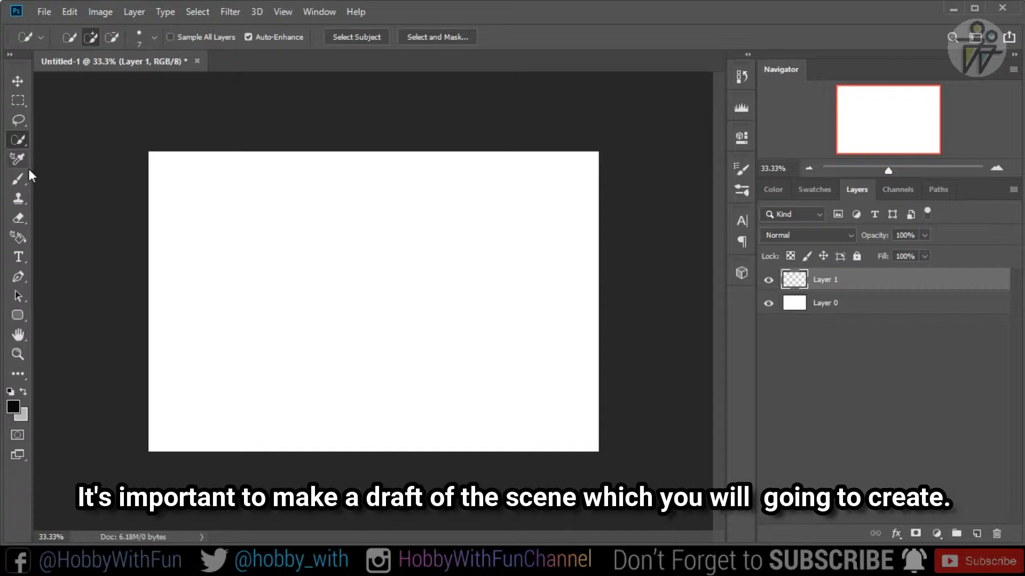
- Sketch the draft outlines of the foreground cliff, valley and overlapping mountain ridges on Layer 1 with the Pencil tool
{"action": "right_click", "coordinate": [28, 168]}
{"action": "left_click", "coordinate": [50, 193]}
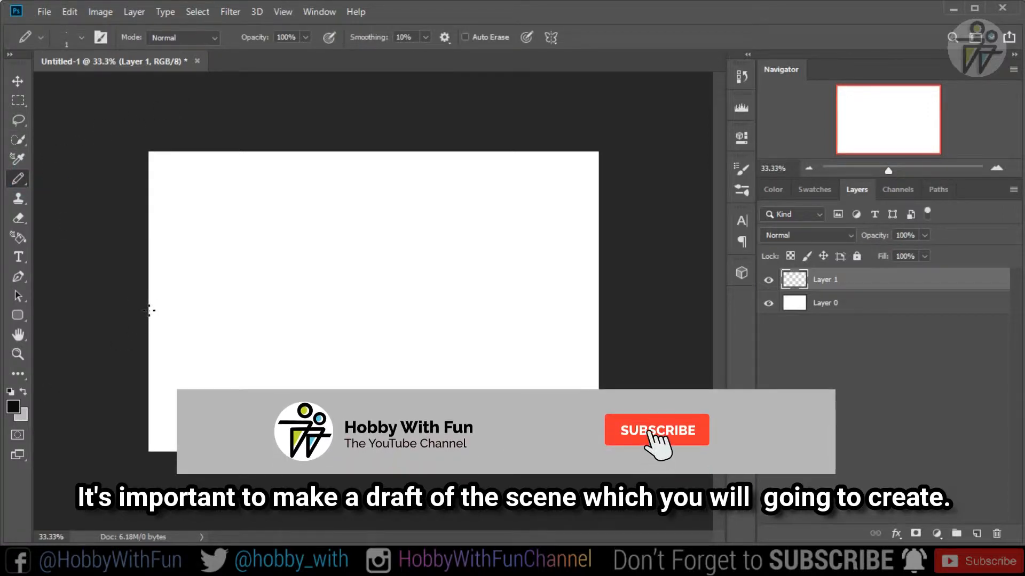
{"action": "left_click_drag", "start_coordinate": [149, 311], "coordinate": [221, 312]}
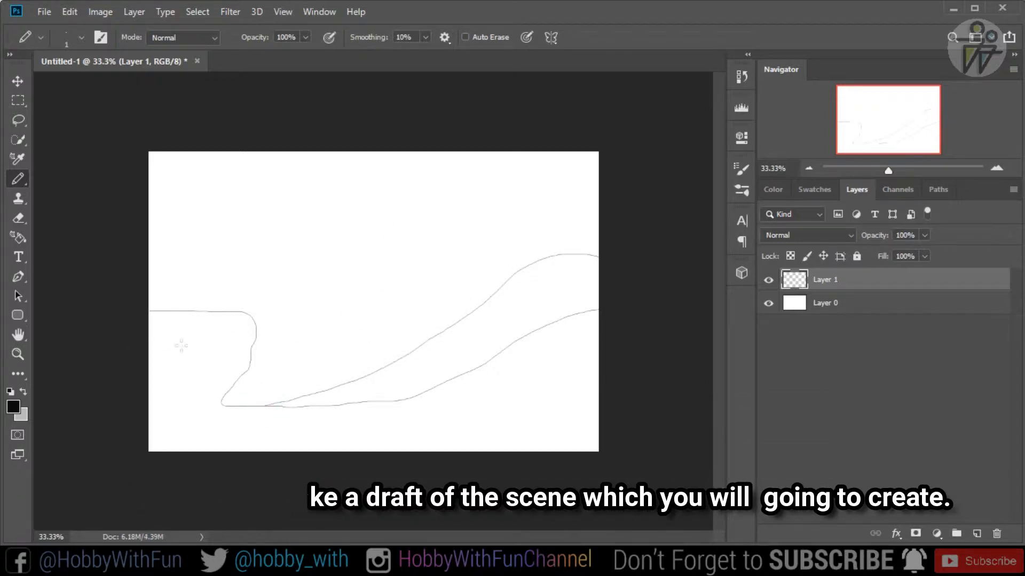
{"action": "left_click_drag", "start_coordinate": [252, 343], "coordinate": [376, 371]}
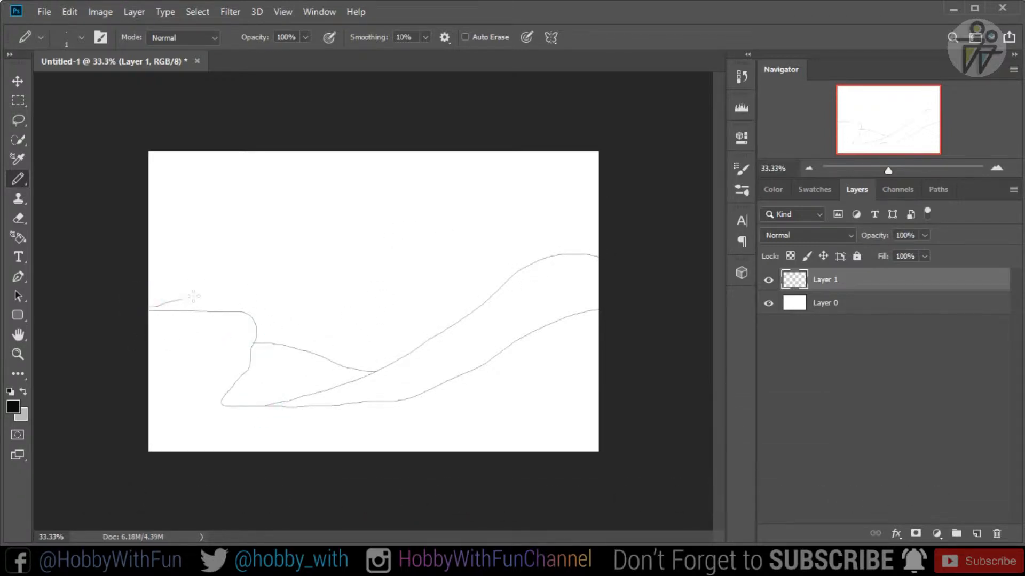
{"action": "mouse_move", "coordinate": [193, 297]}
{"action": "left_mouse_down"}
{"action": "mouse_move", "coordinate": [259, 284]}
{"action": "mouse_move", "coordinate": [455, 329]}
{"action": "left_mouse_up"}
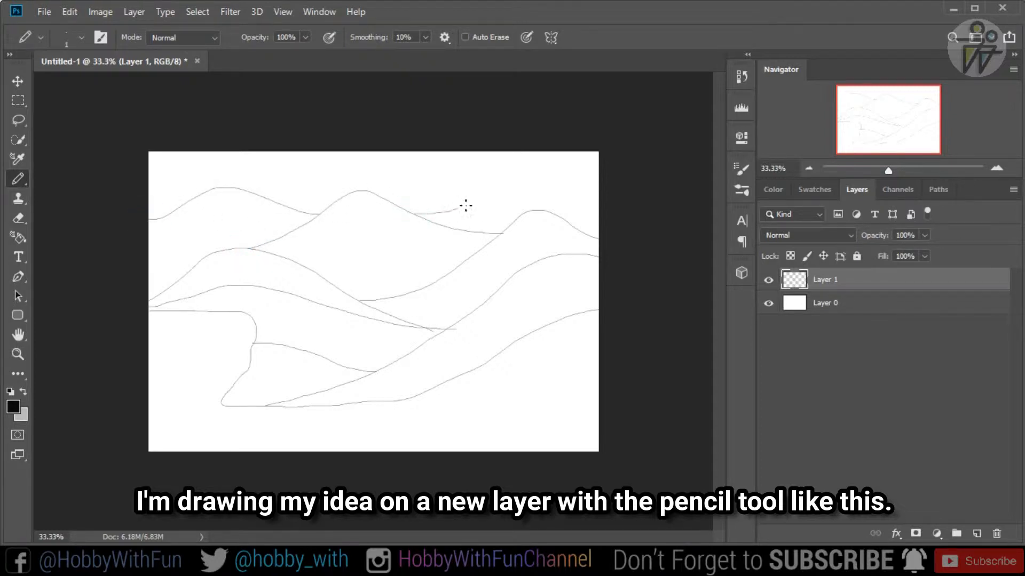
{"action": "left_click", "coordinate": [19, 82]}
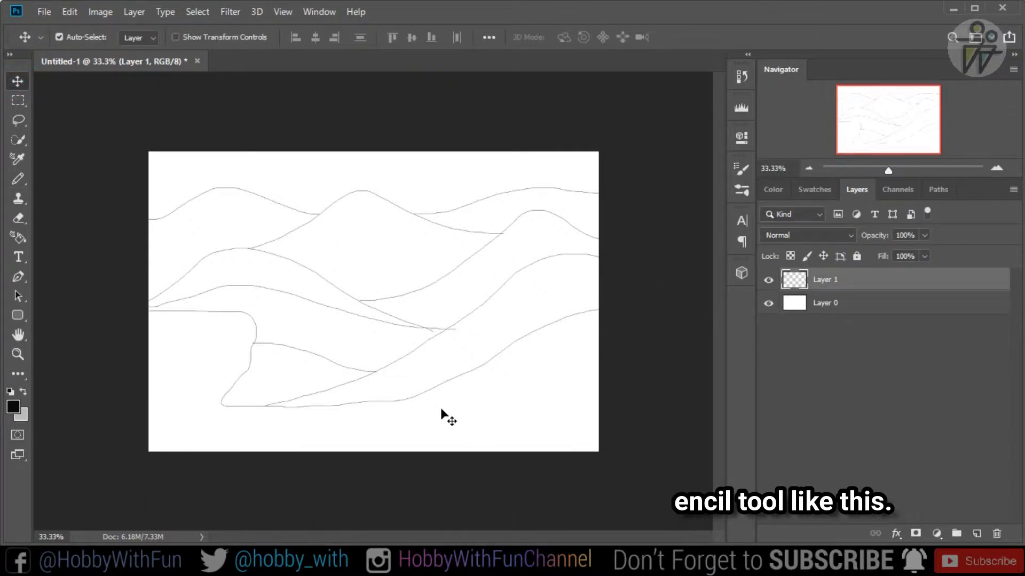
- Add a new layer directly above Layer 0 and lasso the foreground cliff and slope down to the canvas's lower edge
{"action": "left_click", "coordinate": [822, 308]}
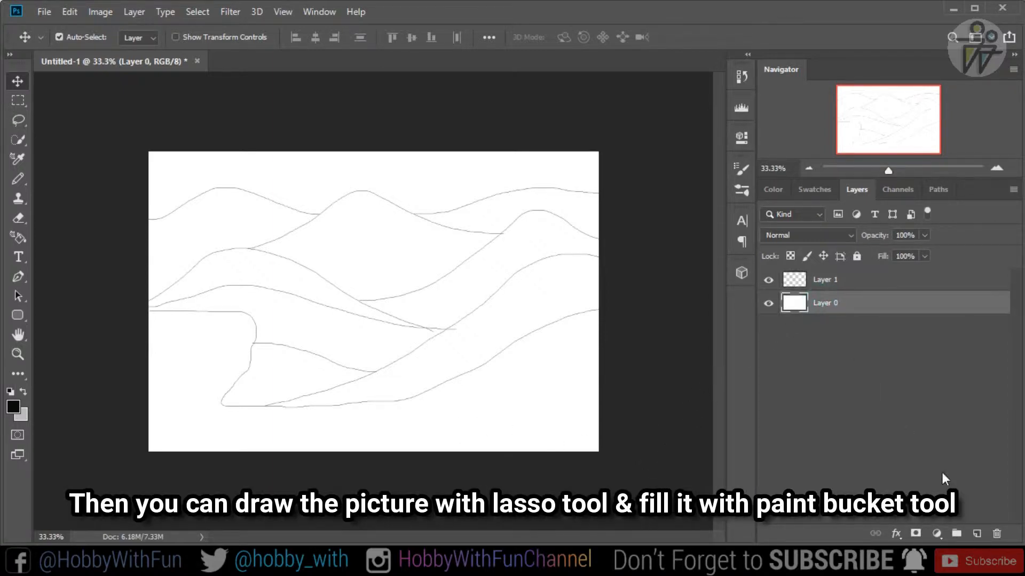
{"action": "left_click", "coordinate": [977, 533]}
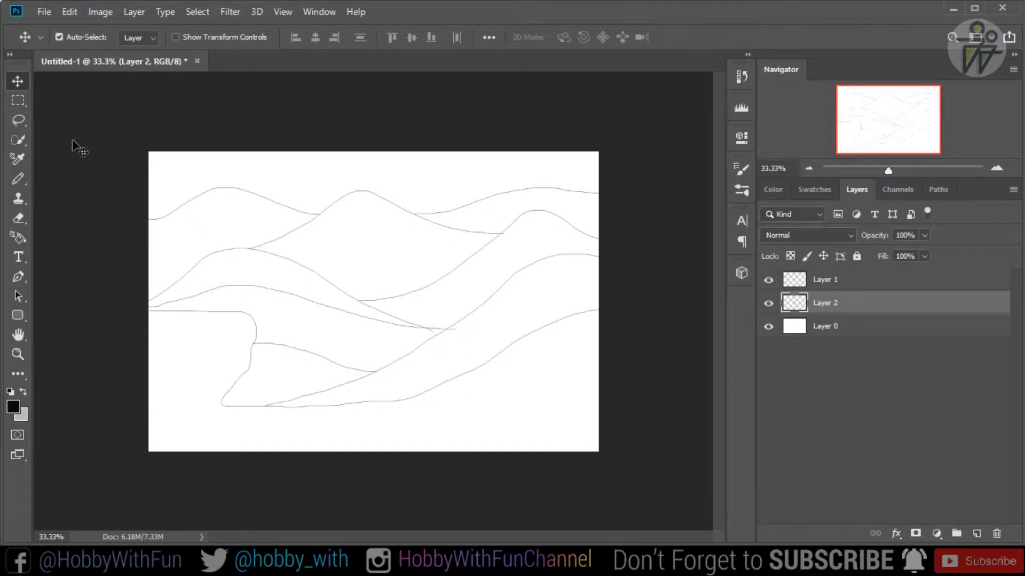
{"action": "left_click", "coordinate": [22, 122]}
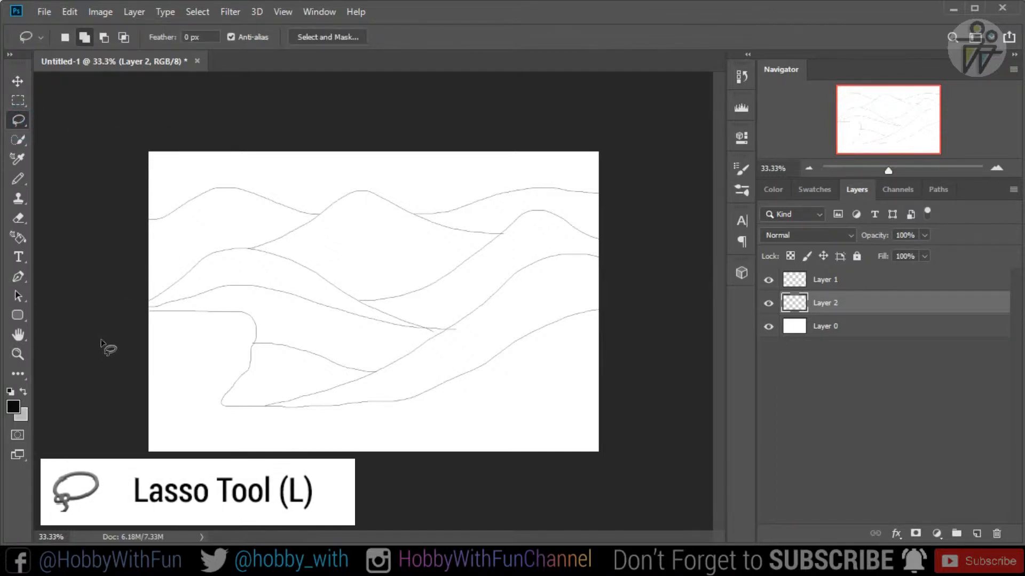
{"action": "mouse_move", "coordinate": [154, 312]}
{"action": "left_mouse_down"}
{"action": "mouse_move", "coordinate": [243, 312]}
{"action": "mouse_move", "coordinate": [252, 333]}
{"action": "mouse_move", "coordinate": [228, 408]}
{"action": "left_mouse_up"}
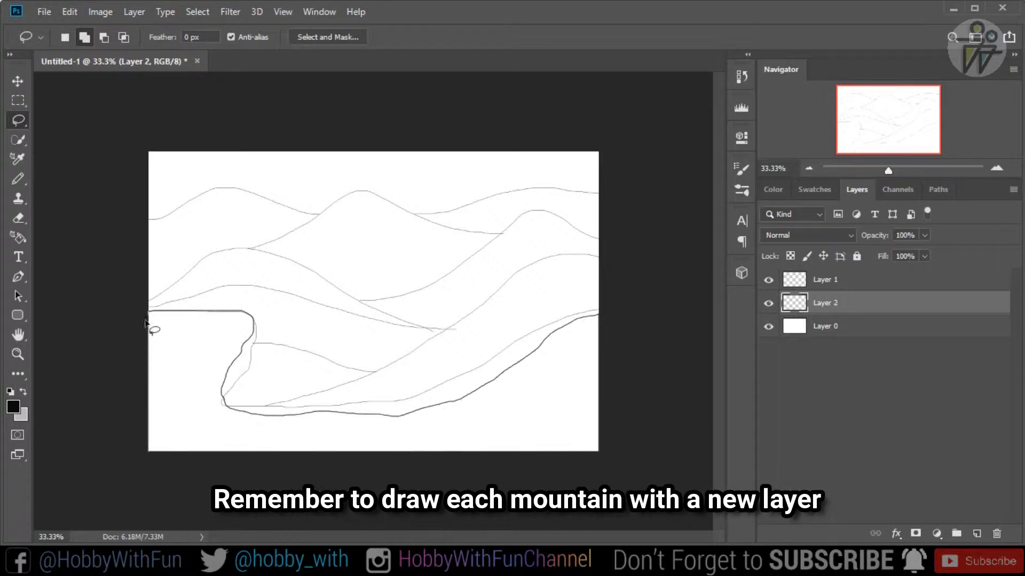
{"action": "left_click_drag", "start_coordinate": [145, 321], "coordinate": [145, 323]}
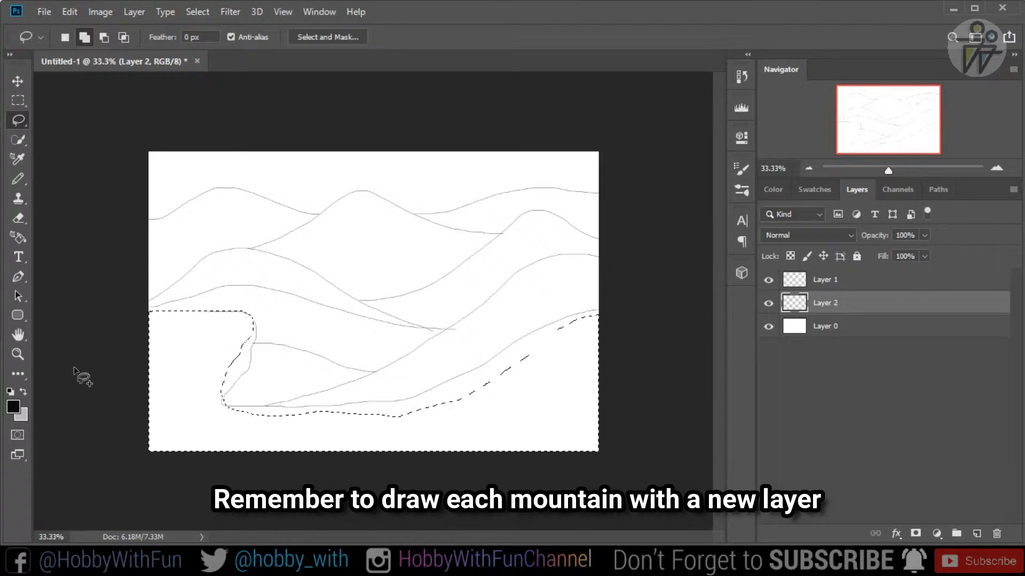
- Set the foreground color to a near-black green, 000302, with hue 160, saturation 99% and brightness 1%
{"action": "left_click", "coordinate": [14, 406]}
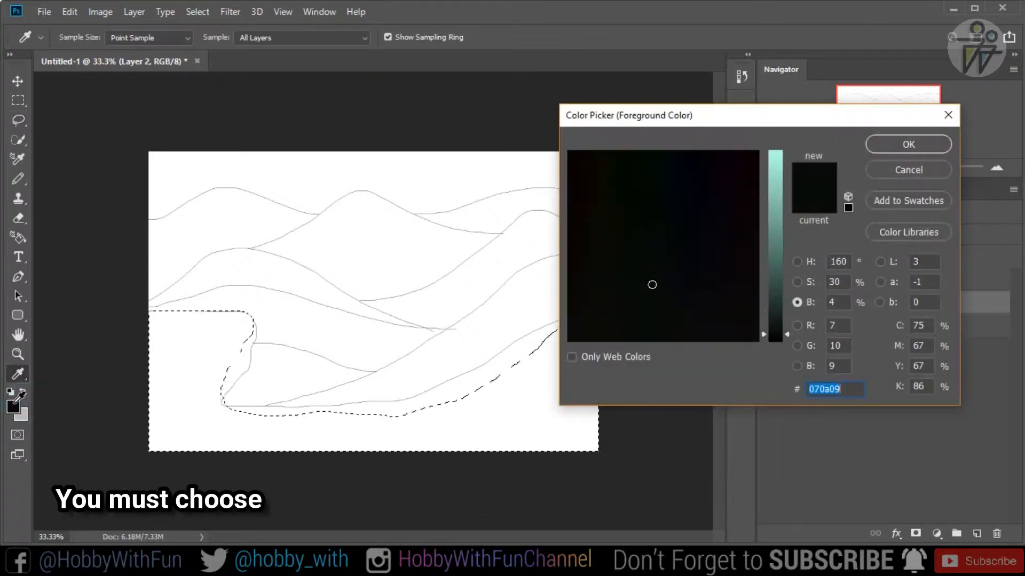
{"action": "left_click", "coordinate": [797, 261]}
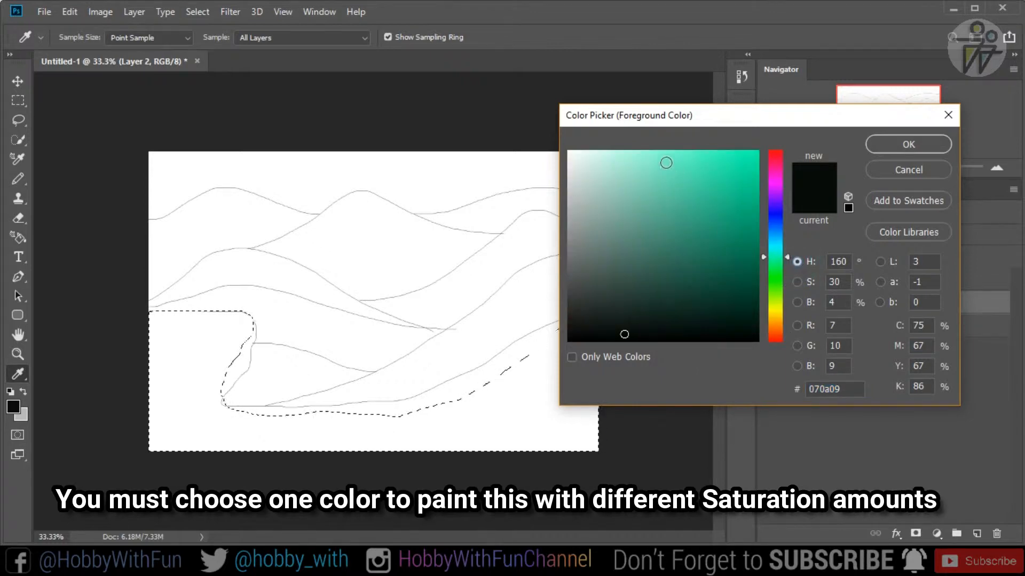
{"action": "left_click", "coordinate": [757, 153]}
{"action": "left_click", "coordinate": [797, 303]}
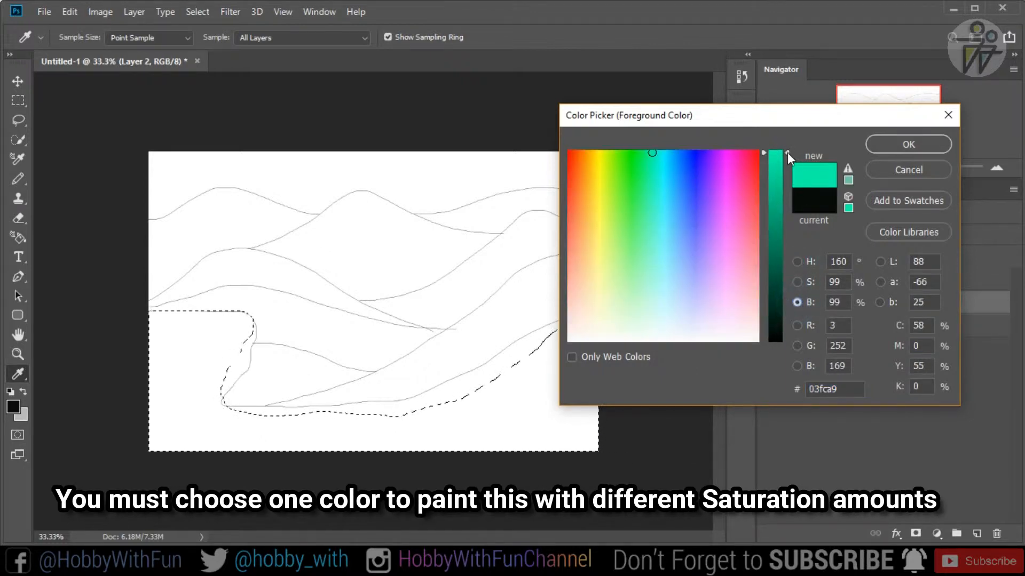
{"action": "left_click_drag", "start_coordinate": [787, 153], "coordinate": [786, 339]}
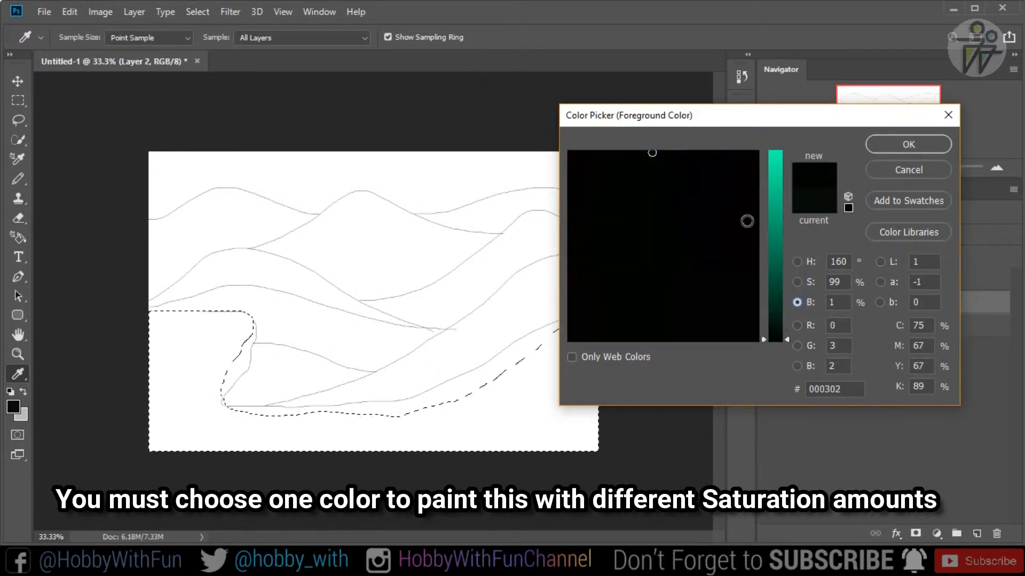
{"action": "key", "text": "Return"}
- Fill the selected foreground area with the near-black color using the Paint Bucket tool, and deselect it
{"action": "right_click", "coordinate": [15, 372]}
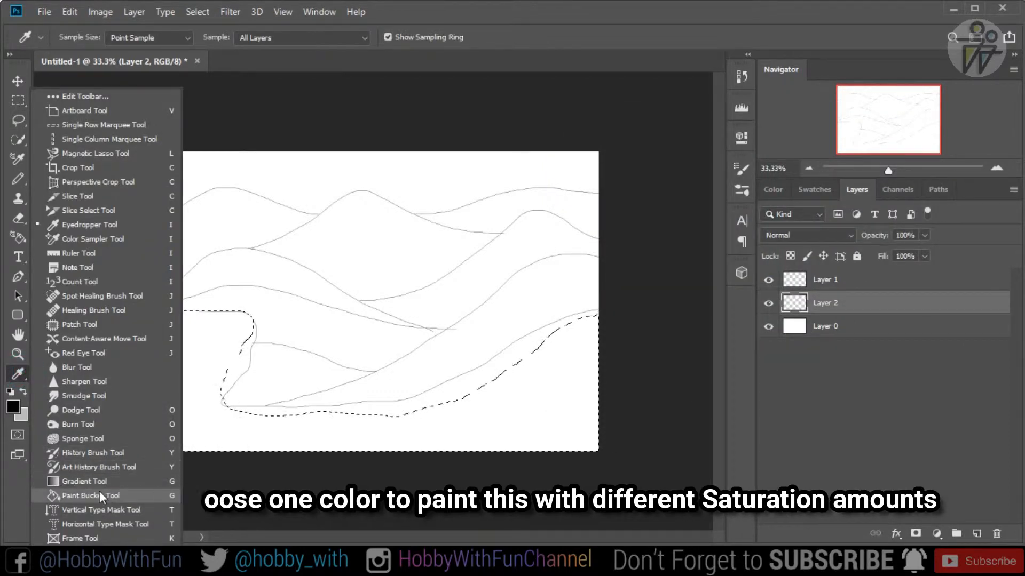
{"action": "left_click", "coordinate": [99, 492]}
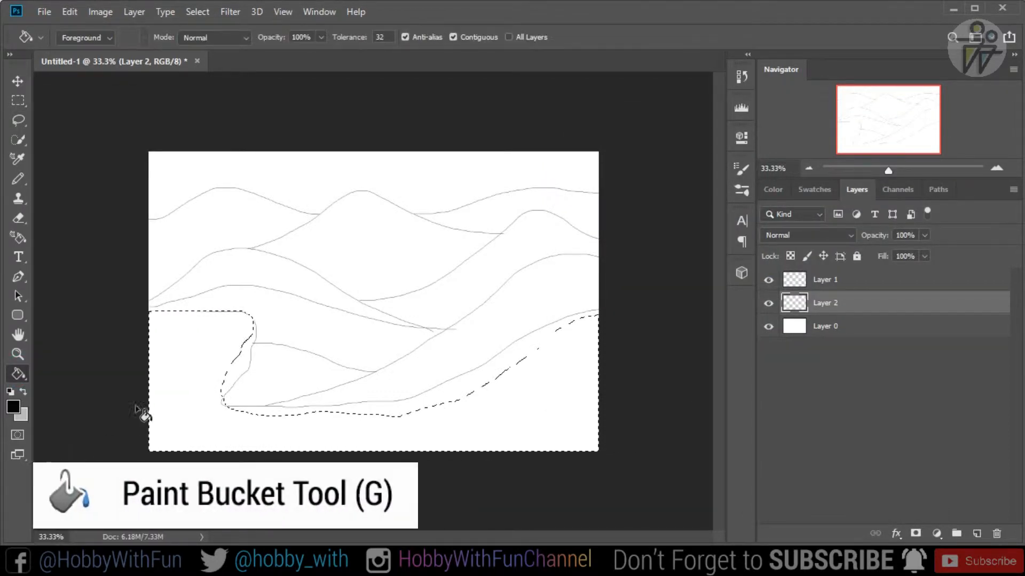
{"action": "left_click", "coordinate": [177, 375]}
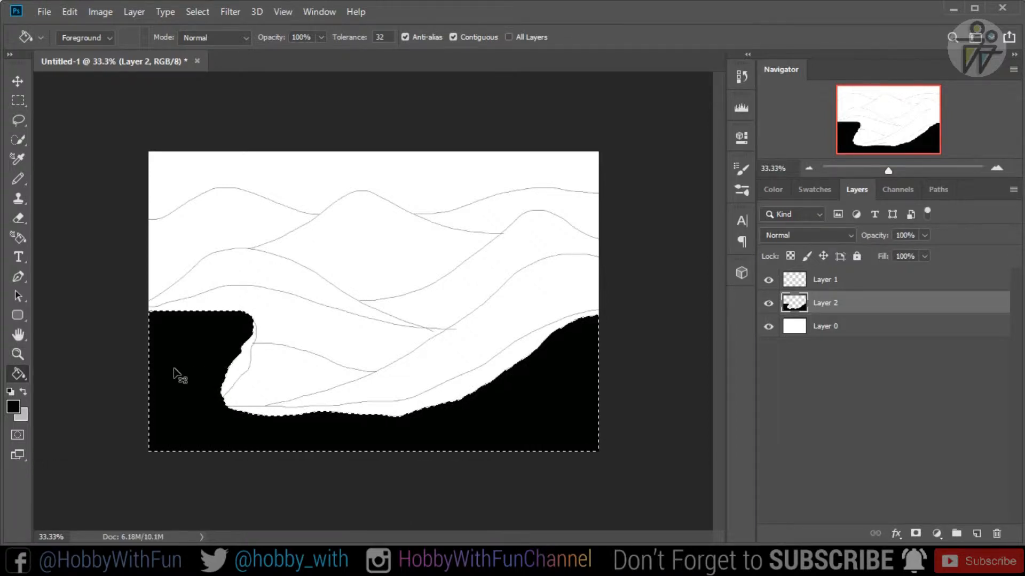
{"action": "key", "text": "ctrl+d"}
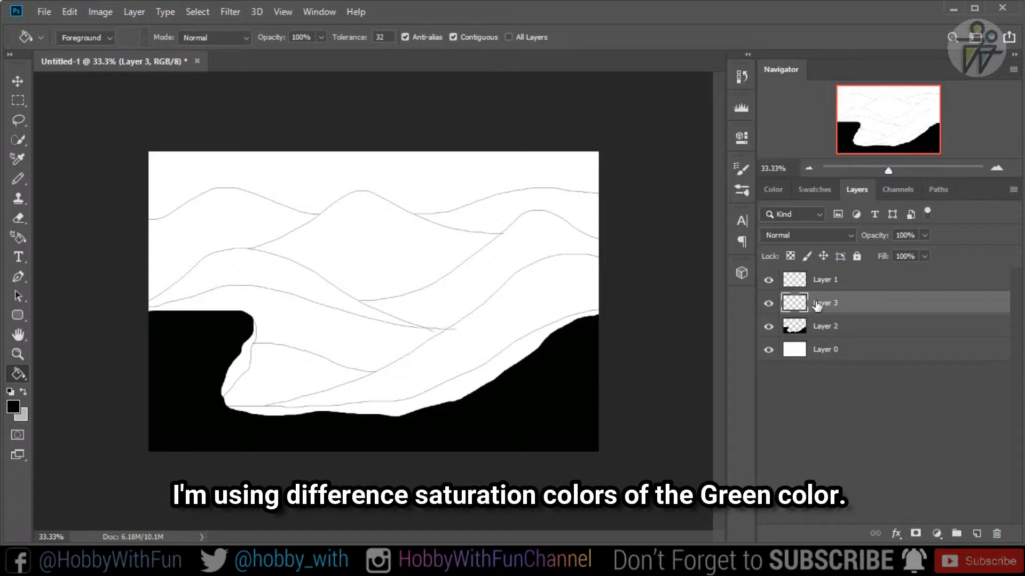
- Lasso the large slope rising to the right on Layer 3 and set the foreground color to dark green 012b1d, brightness 17%
{"action": "left_click", "coordinate": [19, 121]}
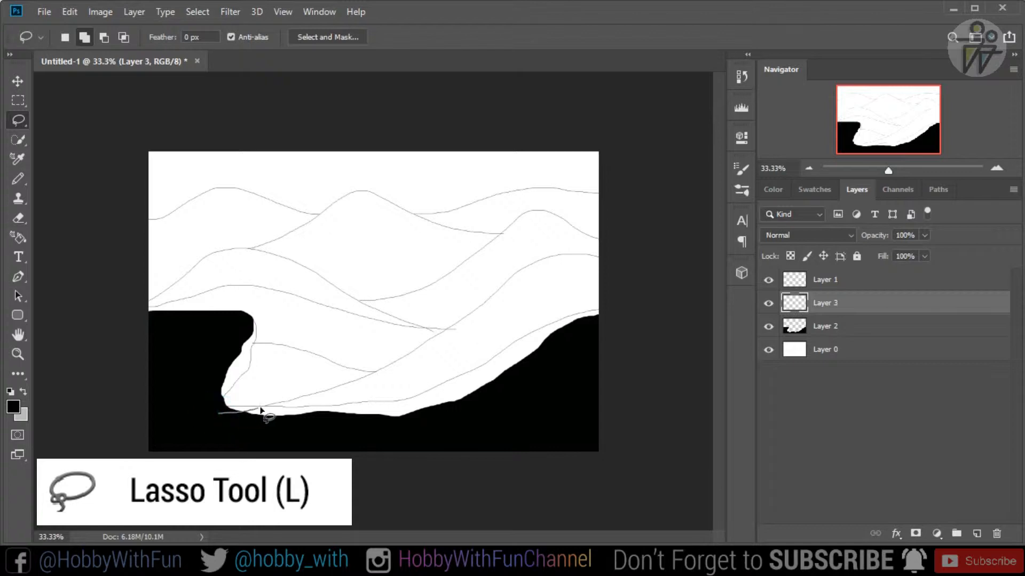
{"action": "mouse_move", "coordinate": [260, 409]}
{"action": "left_mouse_down"}
{"action": "mouse_move", "coordinate": [375, 373]}
{"action": "mouse_move", "coordinate": [541, 263]}
{"action": "mouse_move", "coordinate": [574, 256]}
{"action": "mouse_move", "coordinate": [618, 279]}
{"action": "left_mouse_up"}
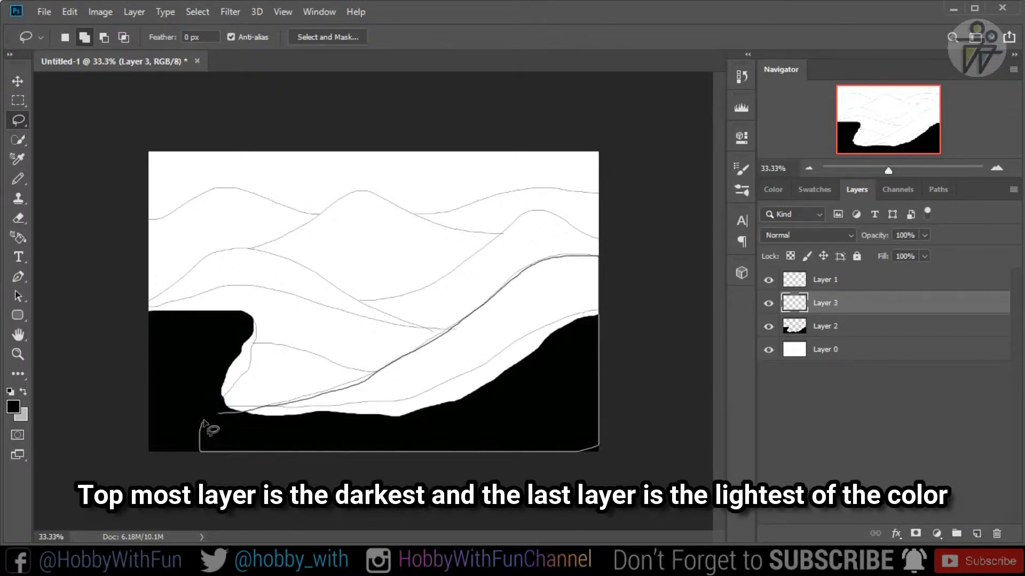
{"action": "left_click", "coordinate": [13, 406]}
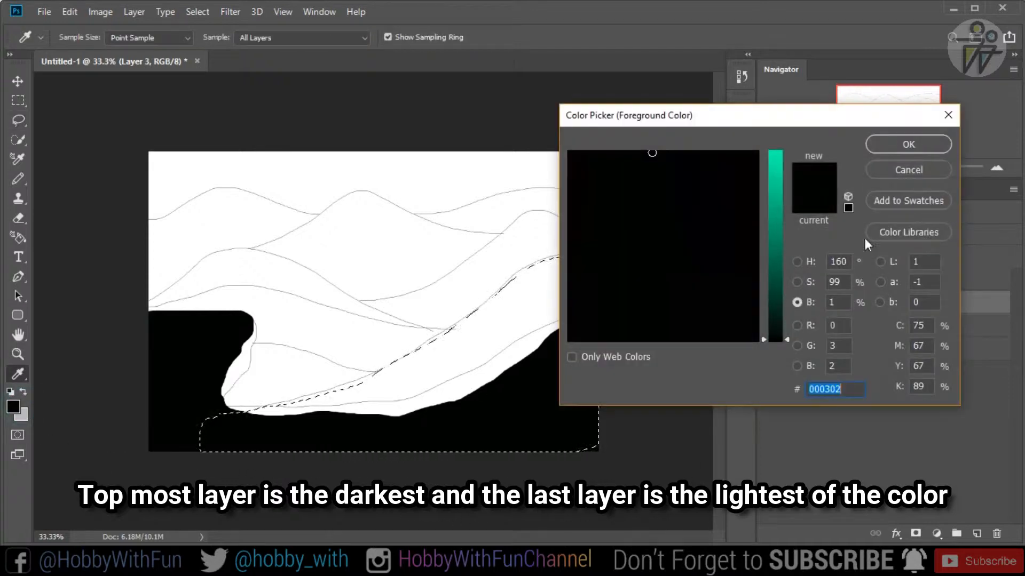
{"action": "left_click", "coordinate": [788, 334]}
{"action": "left_click_drag", "start_coordinate": [789, 334], "coordinate": [786, 308]}
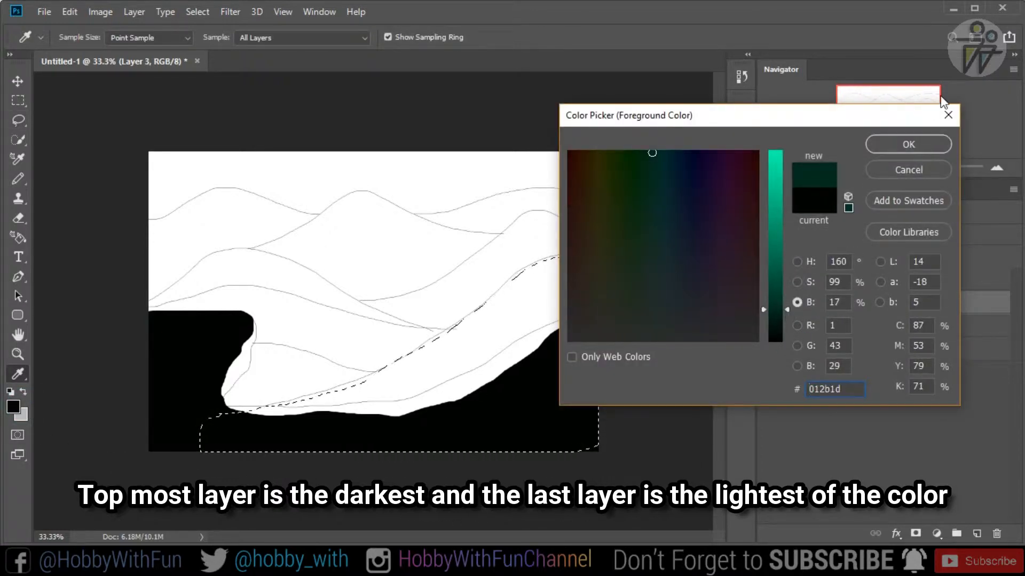
{"action": "left_click", "coordinate": [921, 139]}
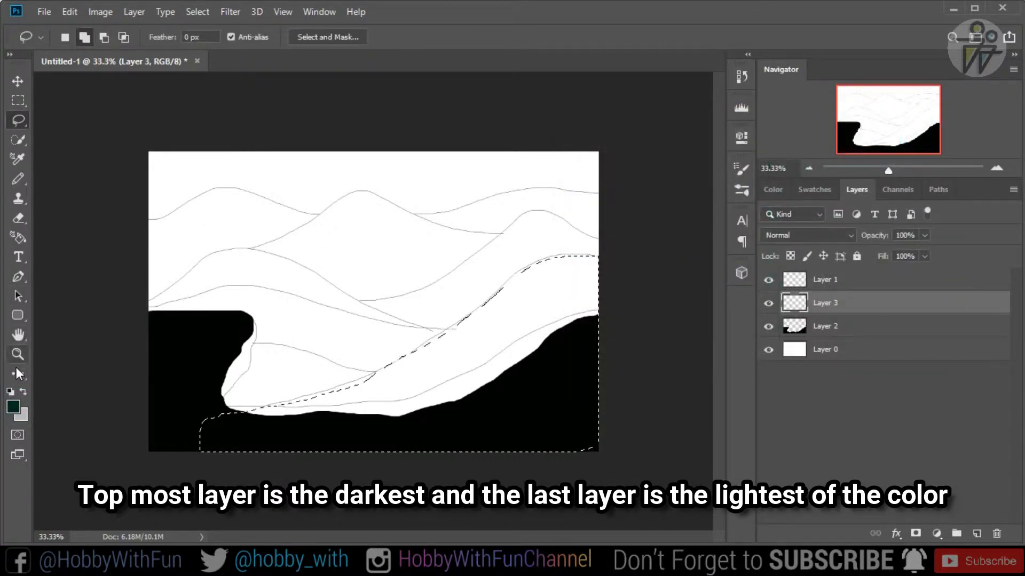
- Fill the selected slope on Layer 3 with the dark green using the Paint Bucket tool, and deselect it
{"action": "left_click", "coordinate": [18, 374]}
{"action": "left_click", "coordinate": [107, 497]}
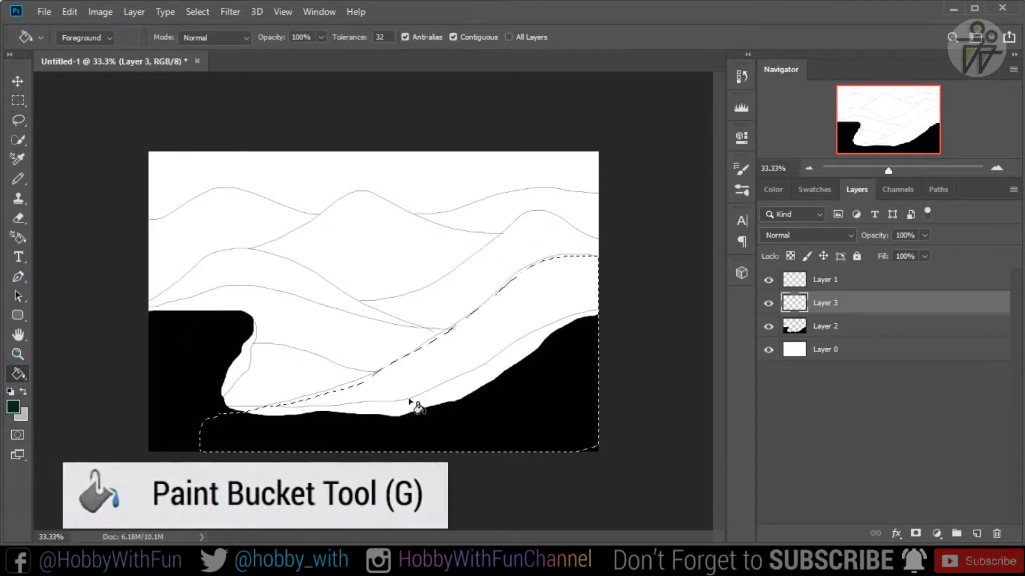
{"action": "left_click", "coordinate": [441, 368]}
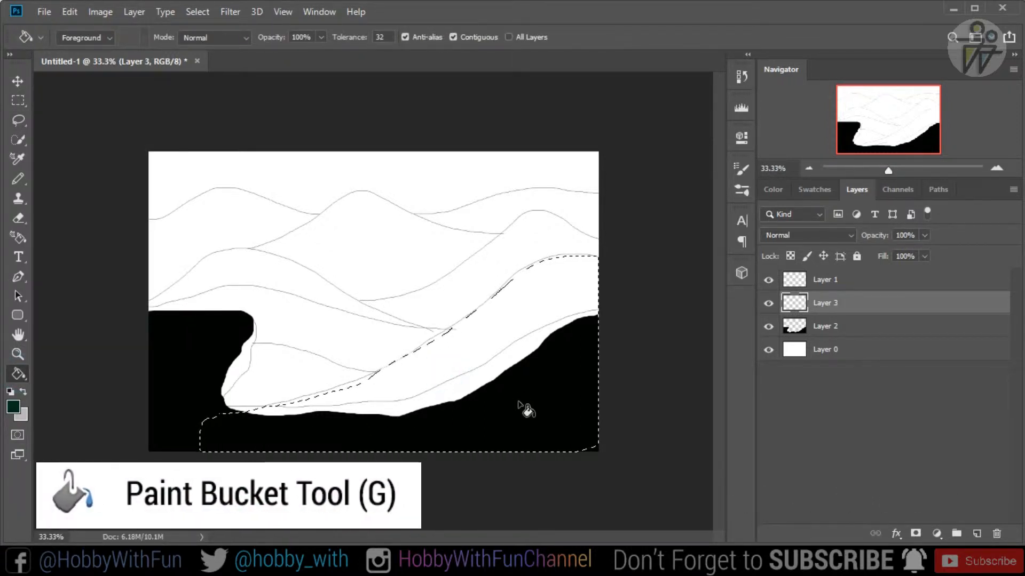
{"action": "left_click", "coordinate": [520, 408]}
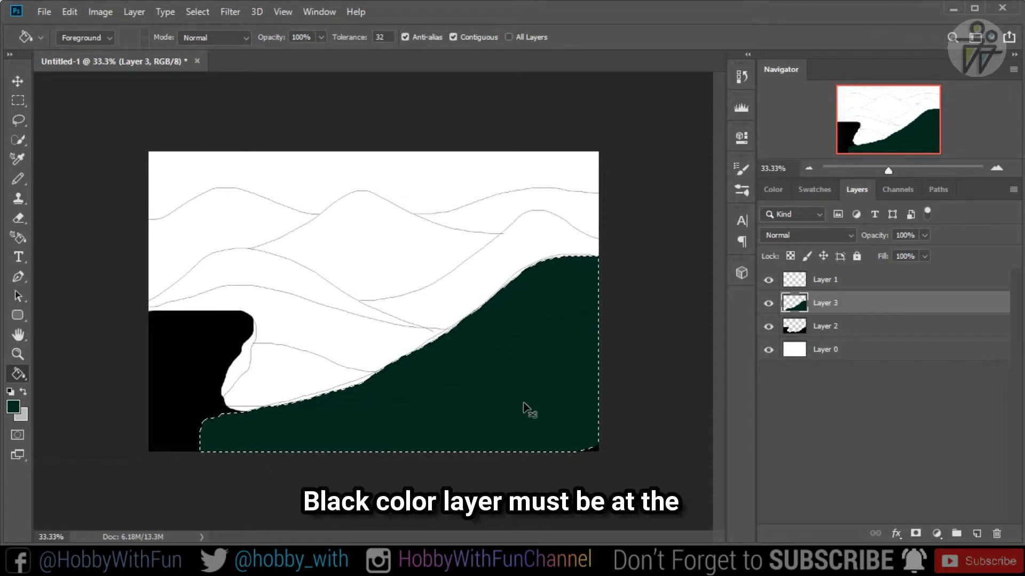
{"action": "key", "text": "ctrl+d"}
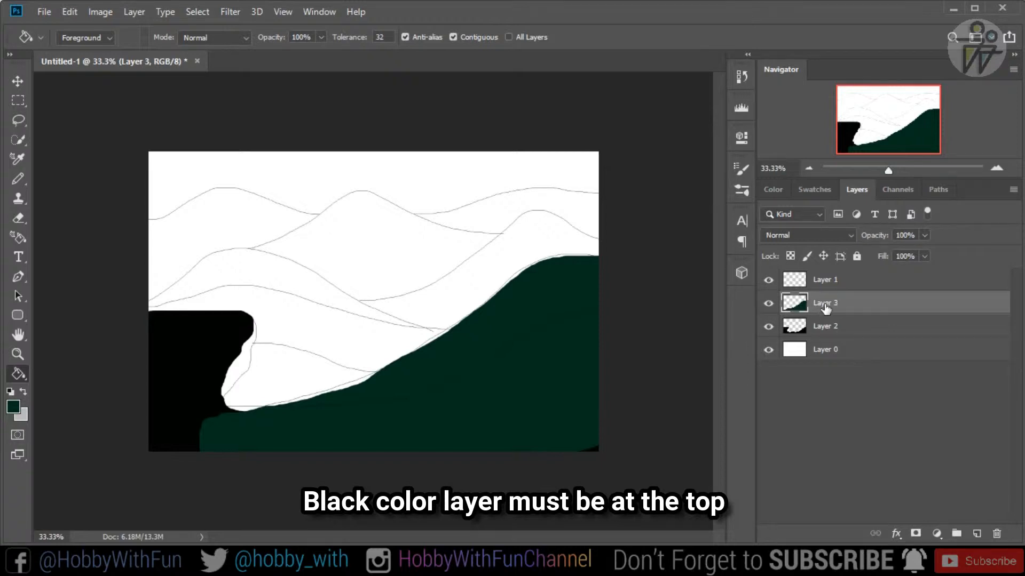
- Move Layer 3 beneath the black foreground layer and check the artwork with the draft lines temporarily hidden
{"action": "left_click_drag", "start_coordinate": [824, 308], "coordinate": [827, 340]}
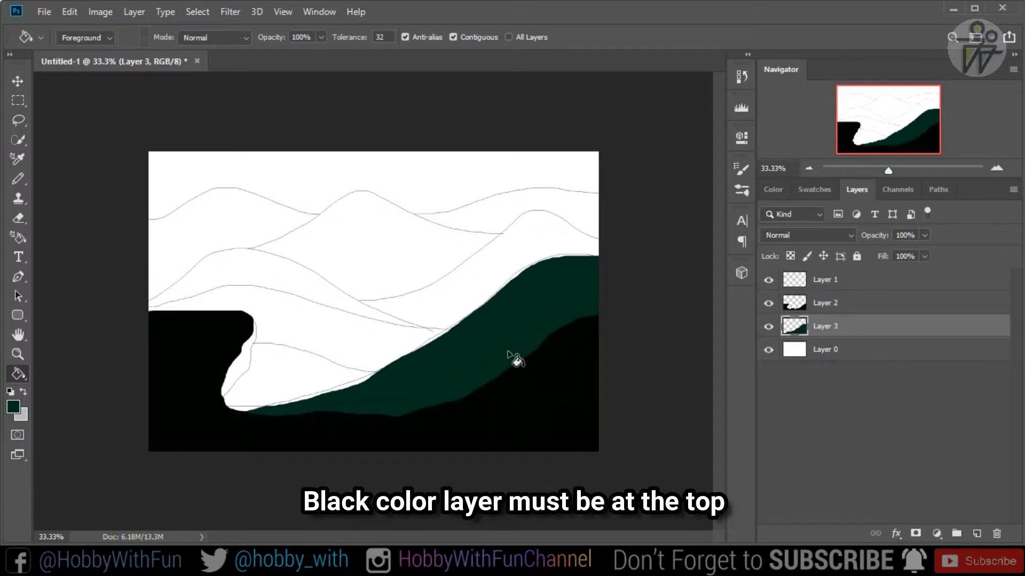
{"action": "left_click", "coordinate": [768, 280]}
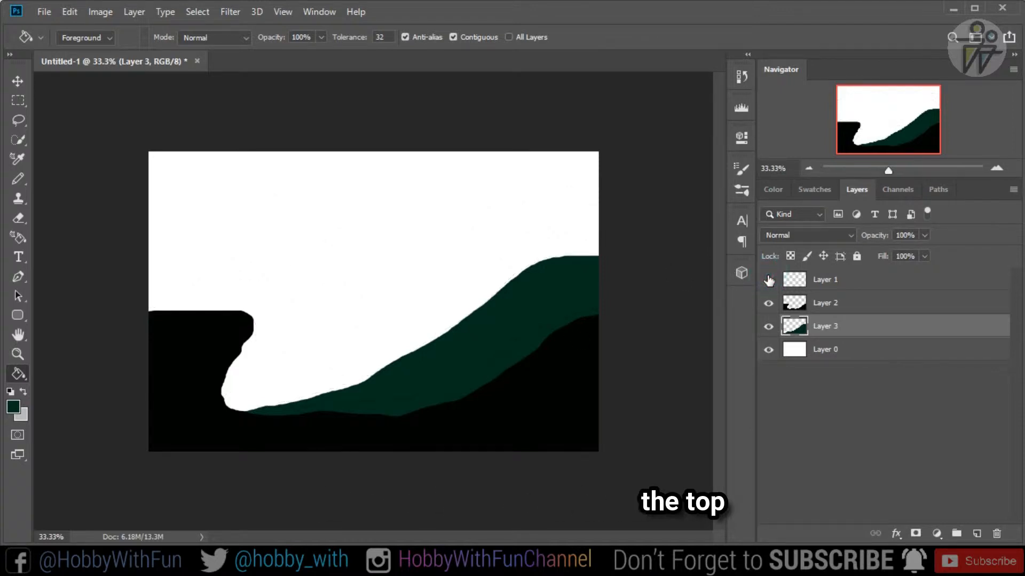
{"action": "left_click", "coordinate": [769, 280]}
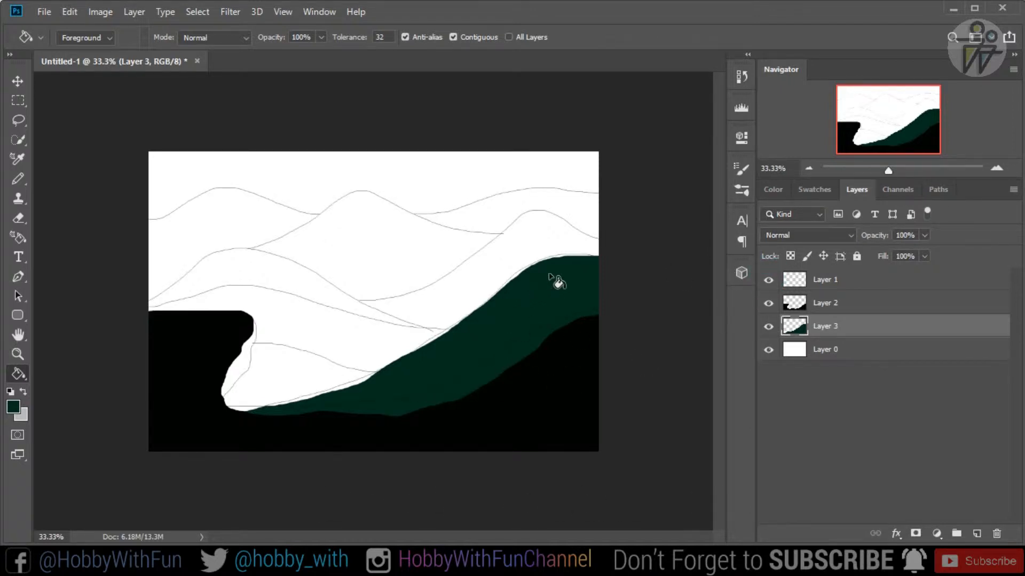
- Add a new layer directly above Layer 0 and lasso the small hill between the black cliff and the dark green slope
{"action": "left_click", "coordinate": [826, 353]}
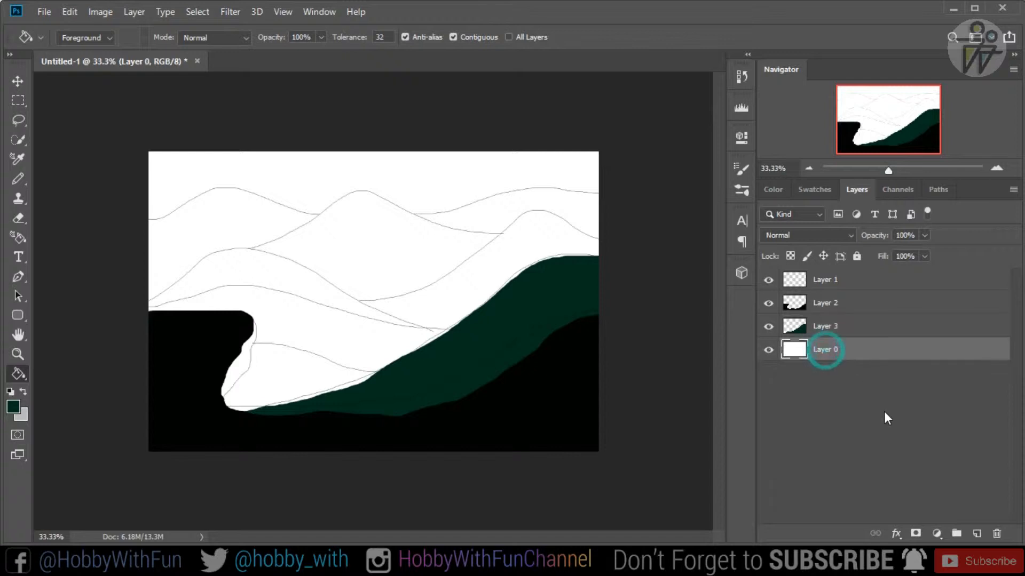
{"action": "left_click", "coordinate": [976, 533]}
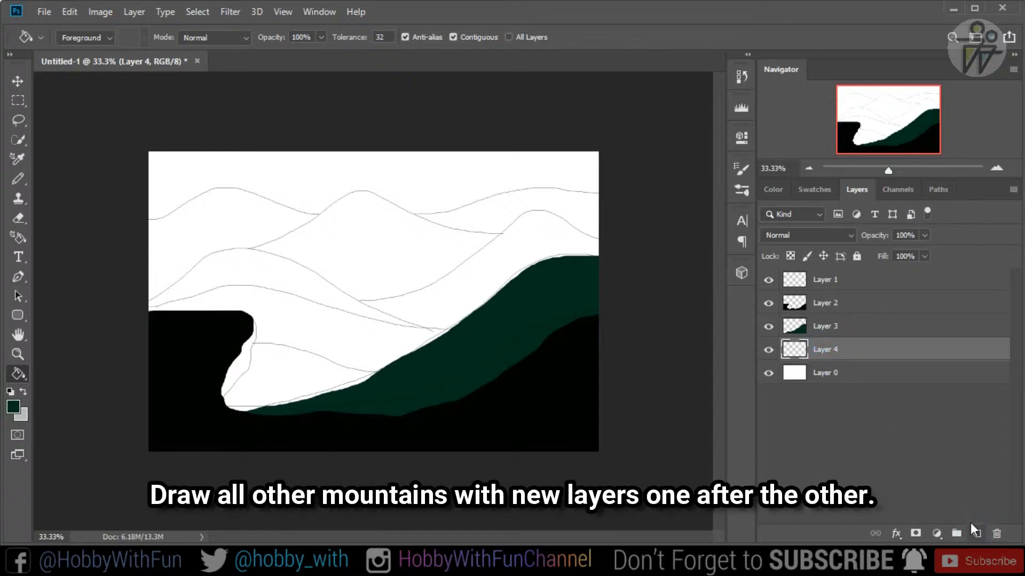
{"action": "left_click", "coordinate": [18, 120]}
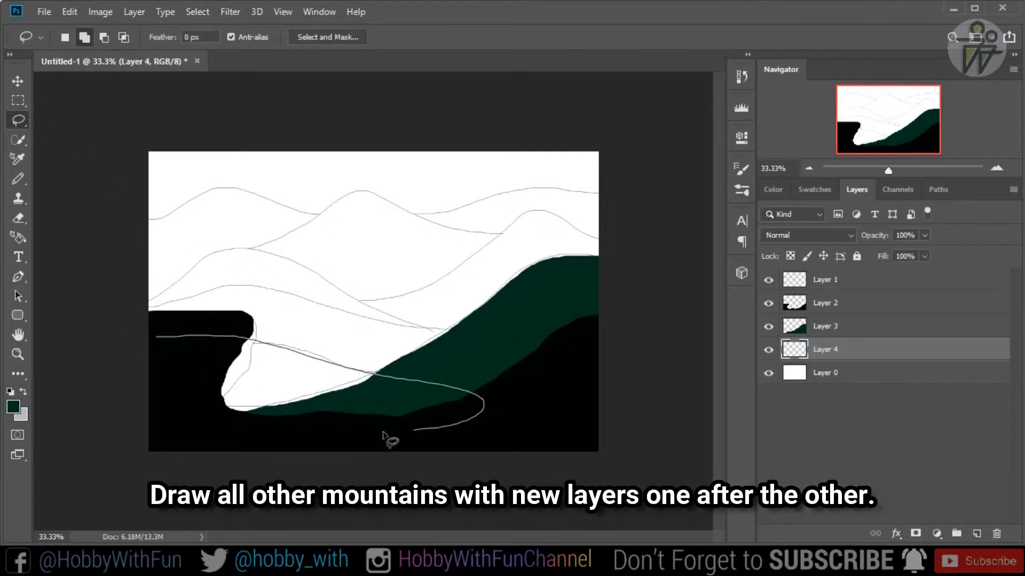
{"action": "left_click_drag", "start_coordinate": [383, 433], "coordinate": [158, 345]}
- Choose a slightly brighter green as the foreground color and fill the selected small hill with the Paint Bucket tool
{"action": "left_click", "coordinate": [13, 407]}
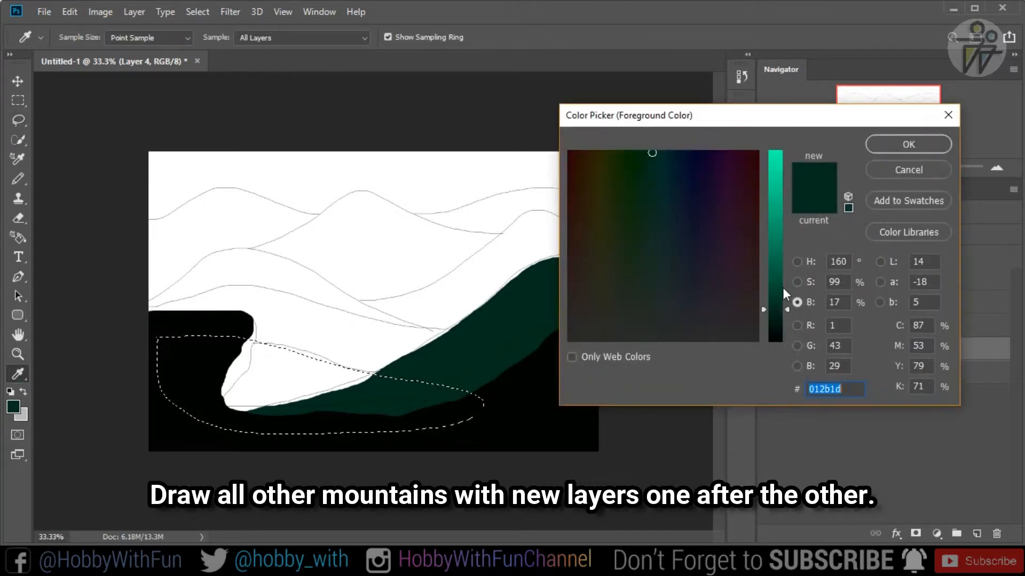
{"action": "left_click", "coordinate": [779, 292]}
{"action": "left_click", "coordinate": [908, 144]}
{"action": "right_click", "coordinate": [19, 374]}
{"action": "left_click", "coordinate": [87, 494]}
{"action": "left_click", "coordinate": [324, 425]}
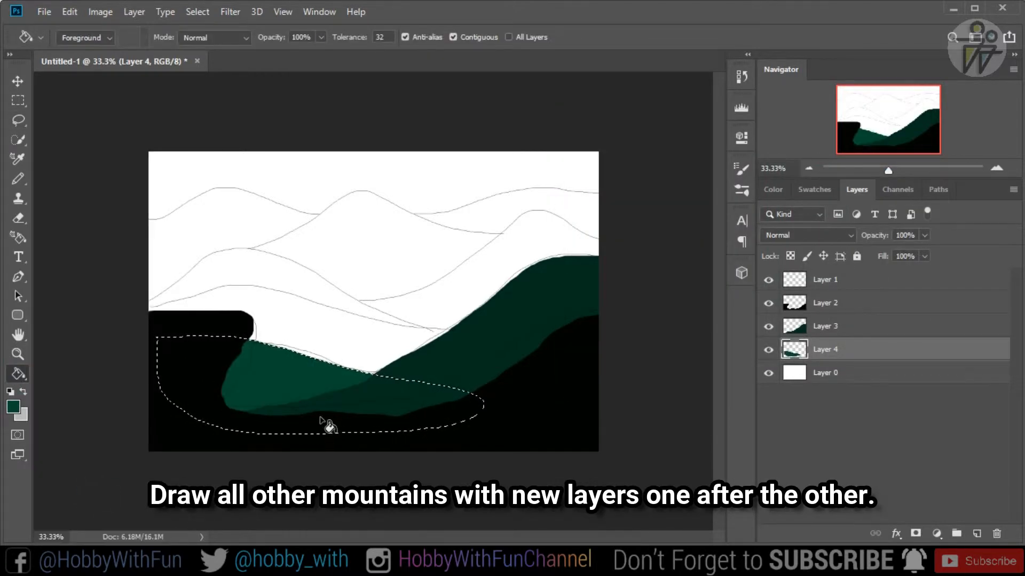
- Deselect the small hill, add a new layer directly above Layer 0, and lasso the lower mountain behind the black cliff
{"action": "key", "text": "ctrl+d"}
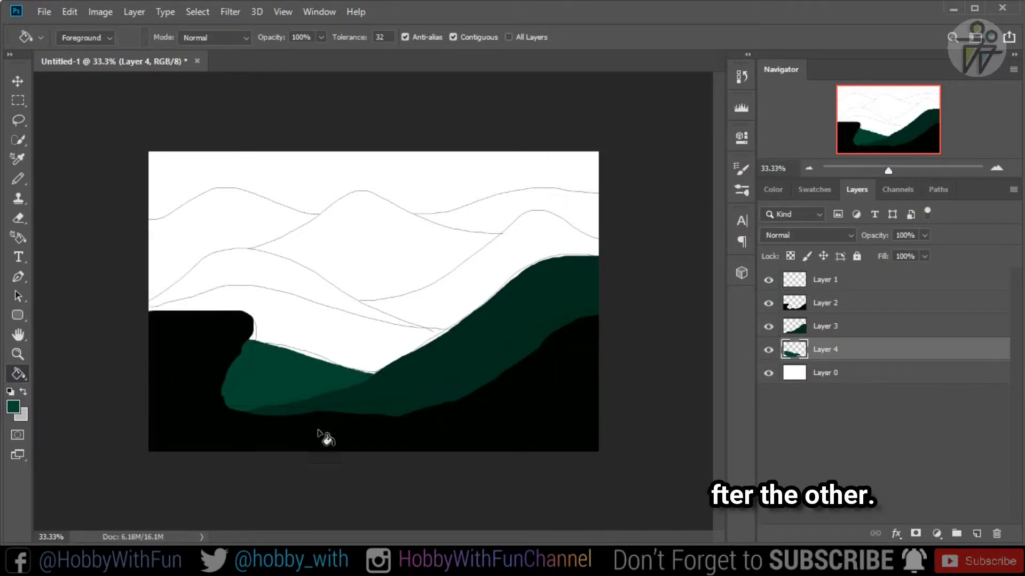
{"action": "left_click", "coordinate": [819, 368]}
{"action": "key", "text": "ctrl+shift+alt+n"}
{"action": "left_click", "coordinate": [18, 120]}
{"action": "mouse_move", "coordinate": [149, 309]}
{"action": "left_mouse_down"}
{"action": "mouse_move", "coordinate": [222, 279]}
{"action": "mouse_move", "coordinate": [427, 328]}
{"action": "mouse_move", "coordinate": [138, 367]}
{"action": "mouse_move", "coordinate": [150, 315]}
{"action": "left_mouse_up"}
- Set the foreground color to the brighter green 016946, fill the selected lower mountain with the Paint Bucket tool, and deselect it
{"action": "left_click", "coordinate": [14, 407]}
{"action": "left_click", "coordinate": [779, 263]}
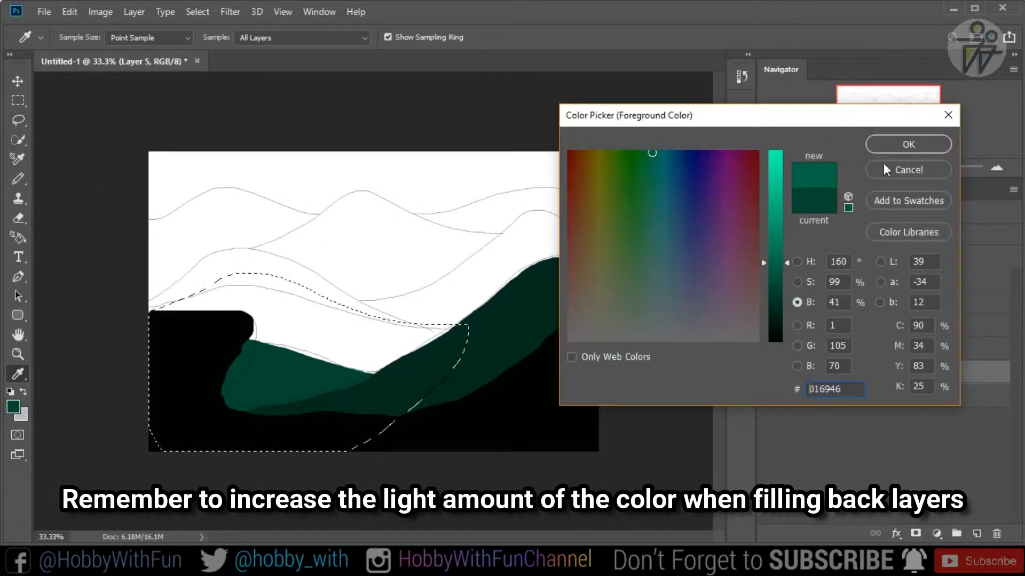
{"action": "left_click", "coordinate": [909, 144]}
{"action": "right_click", "coordinate": [18, 376]}
{"action": "left_click", "coordinate": [70, 390]}
{"action": "left_click", "coordinate": [299, 350]}
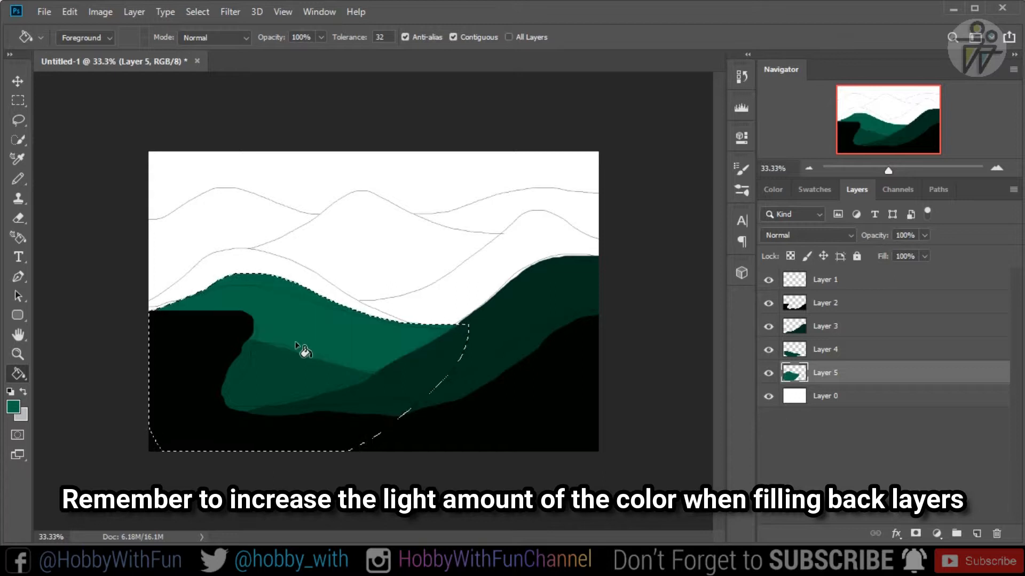
{"action": "key", "text": "ctrl+d"}
- Add a new layer directly above Layer 0 and lasso the taller mountain behind the newly filled one
{"action": "left_click", "coordinate": [842, 399]}
{"action": "left_click", "coordinate": [977, 534]}
{"action": "key", "text": "l"}
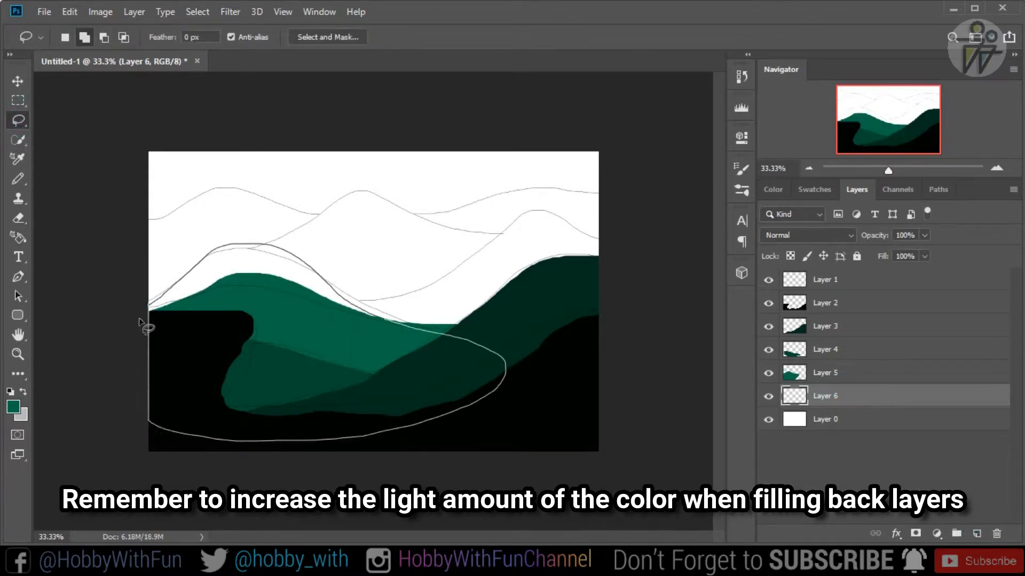
{"action": "left_click_drag", "start_coordinate": [140, 320], "coordinate": [147, 309]}
- Set the foreground color to green 028257, fill the selected mountain on Layer 6 with the Paint Bucket tool, and deselect it
{"action": "left_click", "coordinate": [13, 407]}
{"action": "left_click", "coordinate": [781, 255]}
{"action": "left_click", "coordinate": [908, 144]}
{"action": "right_click", "coordinate": [23, 376]}
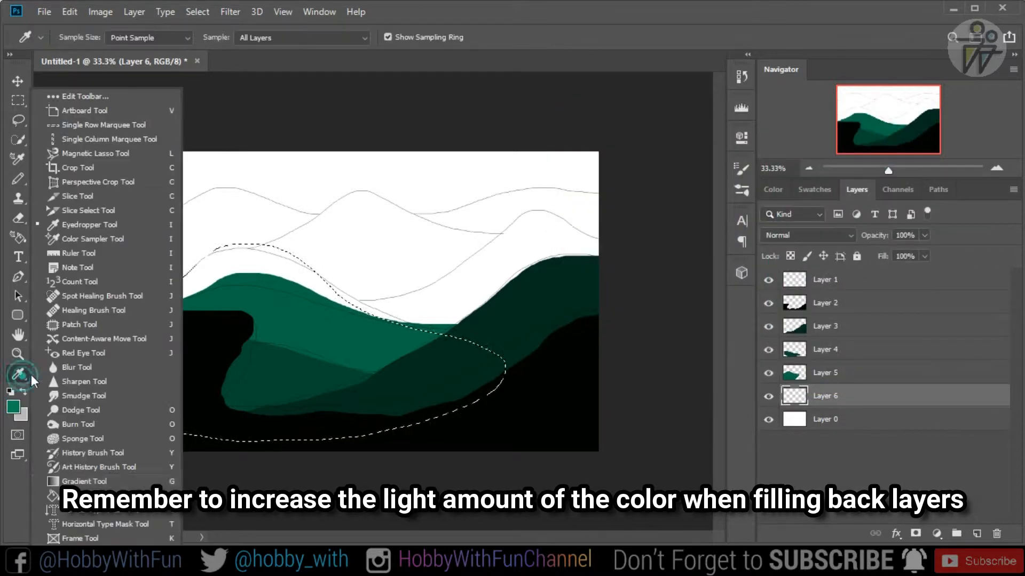
{"action": "left_click", "coordinate": [80, 495]}
{"action": "left_click", "coordinate": [239, 284]}
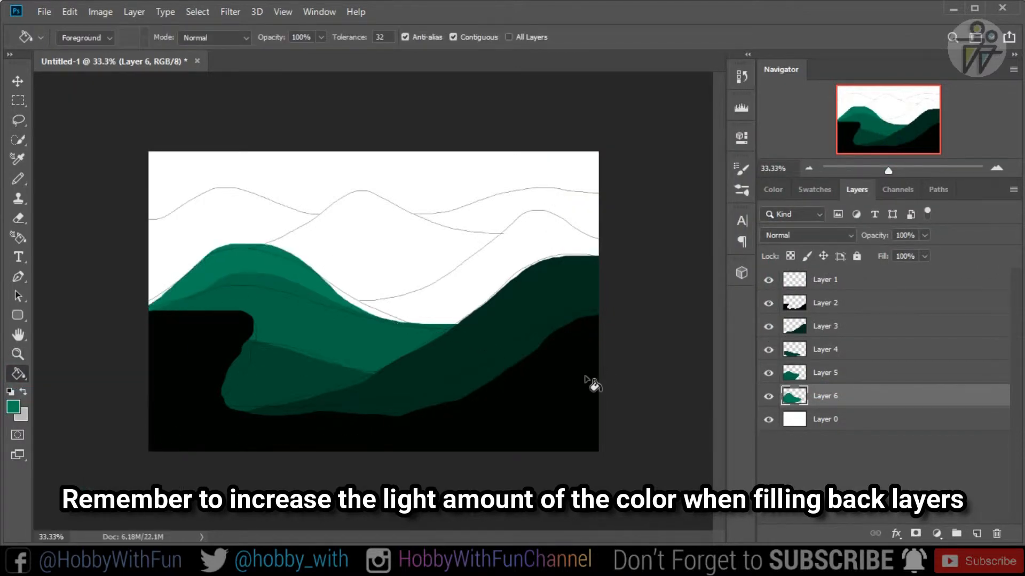
- Add a new layer directly above Layer 0 and lasso the mountain rising behind the dark green slope
{"action": "left_click", "coordinate": [846, 418]}
{"action": "left_click", "coordinate": [977, 533]}
{"action": "key", "text": "l"}
{"action": "mouse_move", "coordinate": [323, 300]}
{"action": "left_mouse_down"}
{"action": "mouse_move", "coordinate": [423, 286]}
{"action": "mouse_move", "coordinate": [523, 212]}
{"action": "mouse_move", "coordinate": [603, 240]}
{"action": "mouse_move", "coordinate": [373, 374]}
{"action": "mouse_move", "coordinate": [323, 300]}
{"action": "left_mouse_up"}
- Set the foreground color to green 02a36d, fill the selected mountain on Layer 7 with the Paint Bucket tool, and deselect it
{"action": "left_click", "coordinate": [13, 407]}
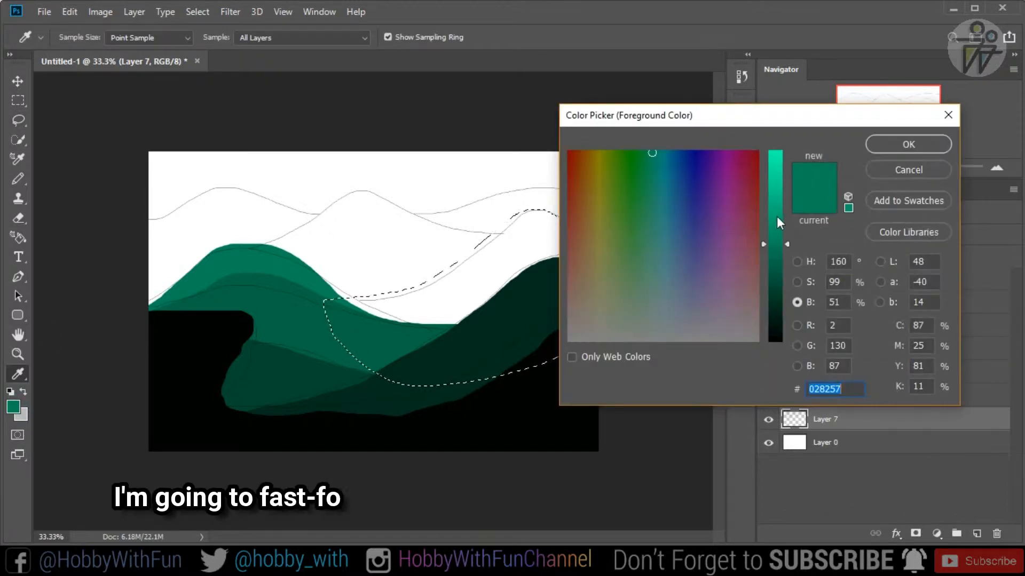
{"action": "left_click", "coordinate": [777, 220]}
{"action": "left_click", "coordinate": [909, 144]}
{"action": "left_click", "coordinate": [18, 374]}
{"action": "left_click", "coordinate": [80, 495]}
{"action": "left_click", "coordinate": [451, 326]}
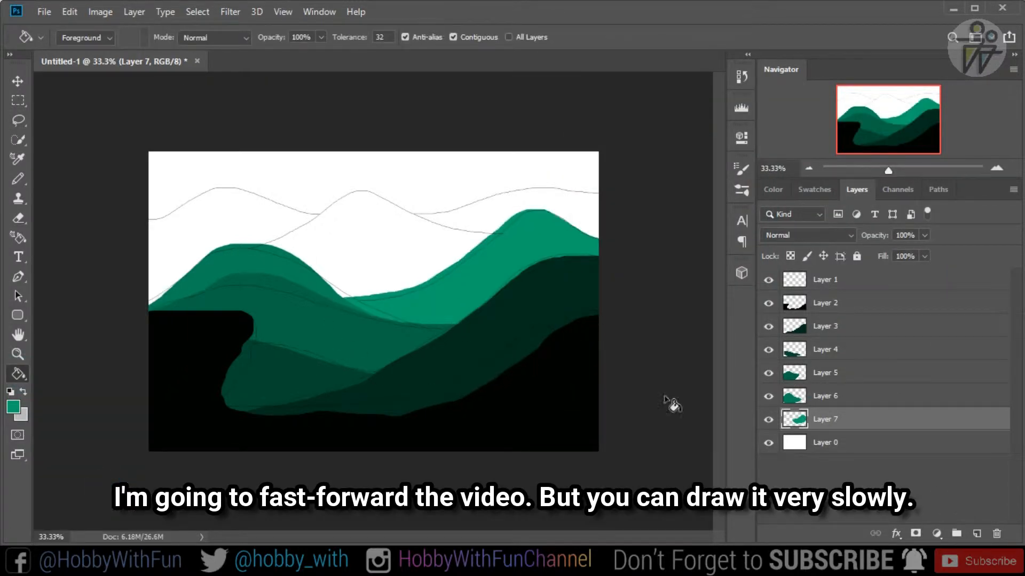
- Add a new layer directly above Layer 0 and lasso the tall central peak along its draft line
{"action": "left_click", "coordinate": [825, 442]}
{"action": "left_click", "coordinate": [977, 534]}
{"action": "key", "text": "l"}
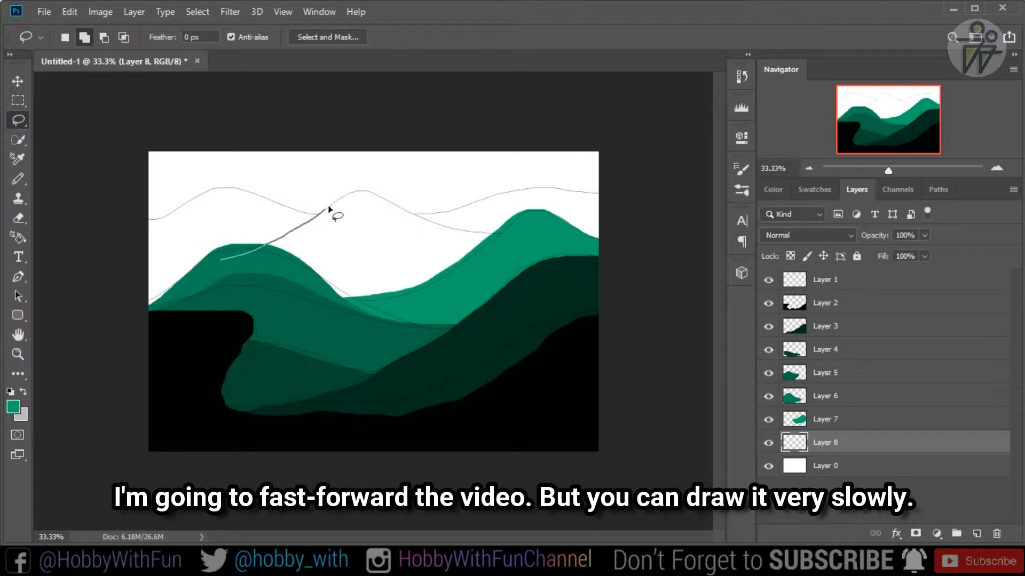
{"action": "left_click_drag", "start_coordinate": [222, 258], "coordinate": [221, 260]}
- Choose a lighter green as the foreground color, fill the selected central peak with the Paint Bucket tool, and deselect it
{"action": "left_click", "coordinate": [14, 407]}
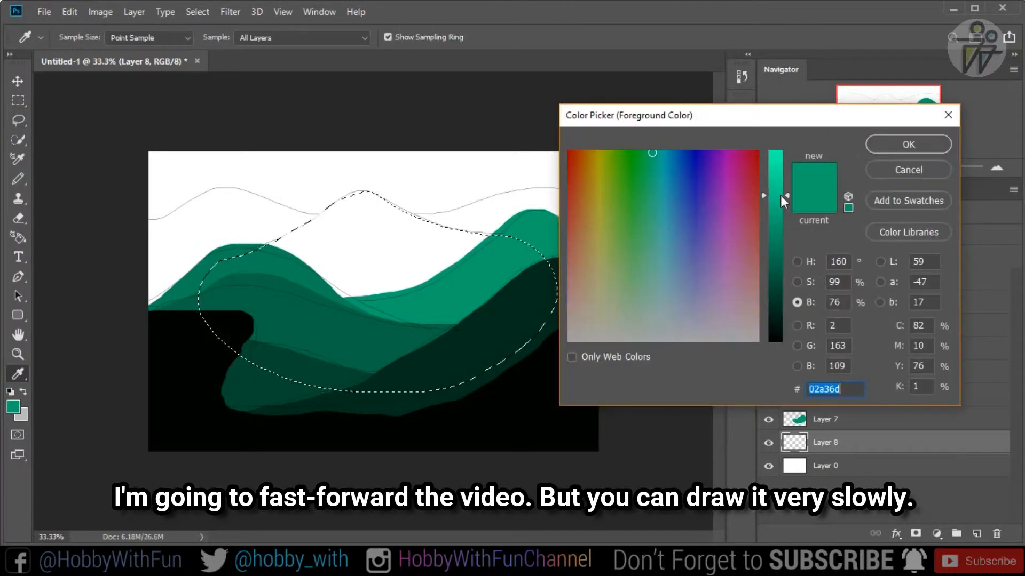
{"action": "left_click", "coordinate": [780, 195]}
{"action": "left_click", "coordinate": [908, 144]}
{"action": "left_click", "coordinate": [17, 374]}
{"action": "left_click", "coordinate": [17, 374]}
{"action": "left_click", "coordinate": [80, 495]}
{"action": "left_click", "coordinate": [350, 312]}
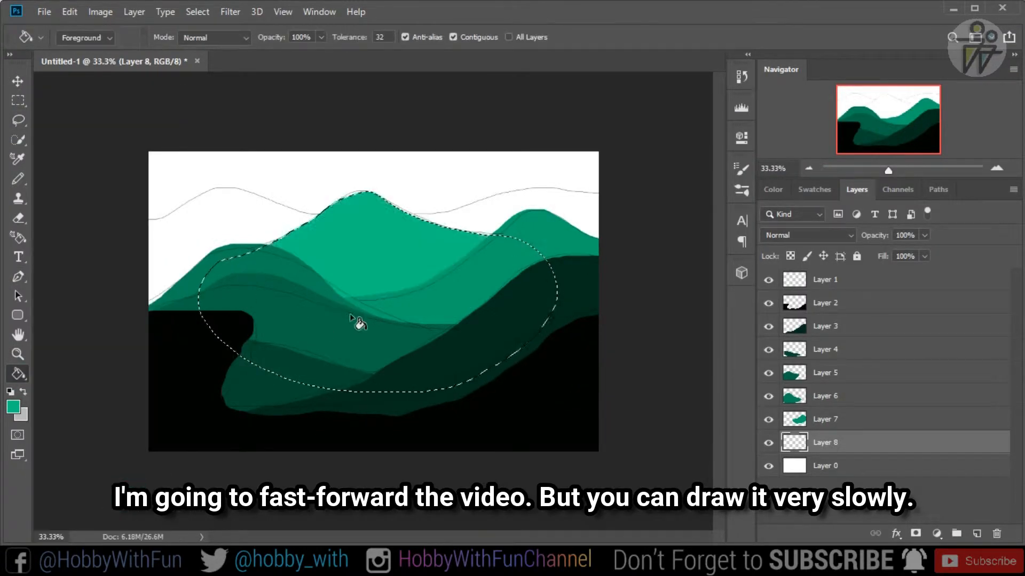
{"action": "key", "text": "ctrl+d"}
- Add a new layer directly above Layer 0 and lasso the farthest mountain range across the full canvas width
{"action": "left_click", "coordinate": [907, 466]}
{"action": "left_click", "coordinate": [977, 534]}
{"action": "key", "text": "l"}
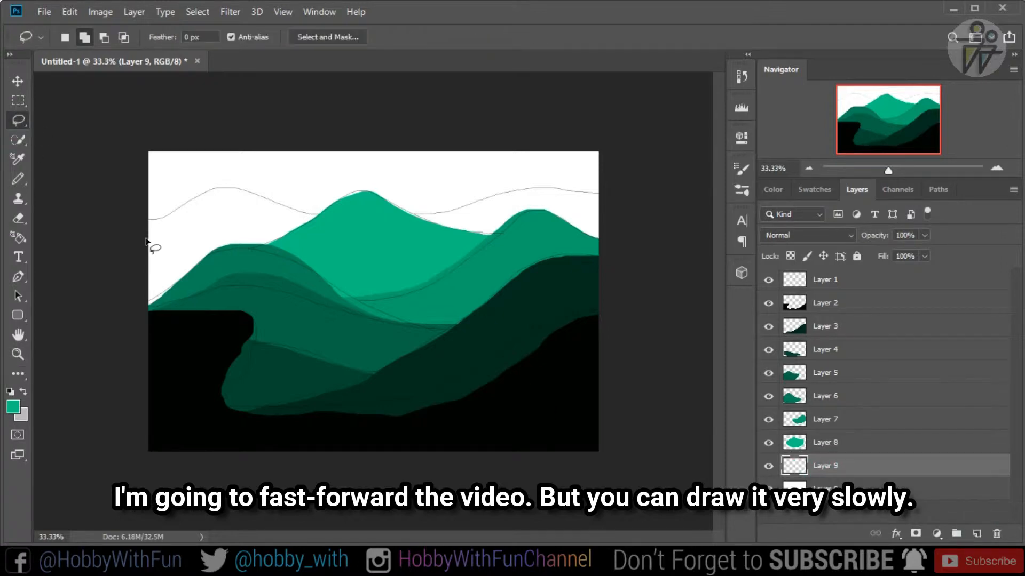
{"action": "mouse_move", "coordinate": [590, 195]}
{"action": "left_mouse_down"}
{"action": "mouse_move", "coordinate": [90, 309]}
{"action": "mouse_move", "coordinate": [135, 306]}
{"action": "left_mouse_up"}
- Choose the lightest green of the series as the foreground color, fill the selected farthest range with the Paint Bucket tool, and deselect it
{"action": "left_click", "coordinate": [14, 407]}
{"action": "left_click", "coordinate": [787, 159]}
{"action": "key", "text": "Return"}
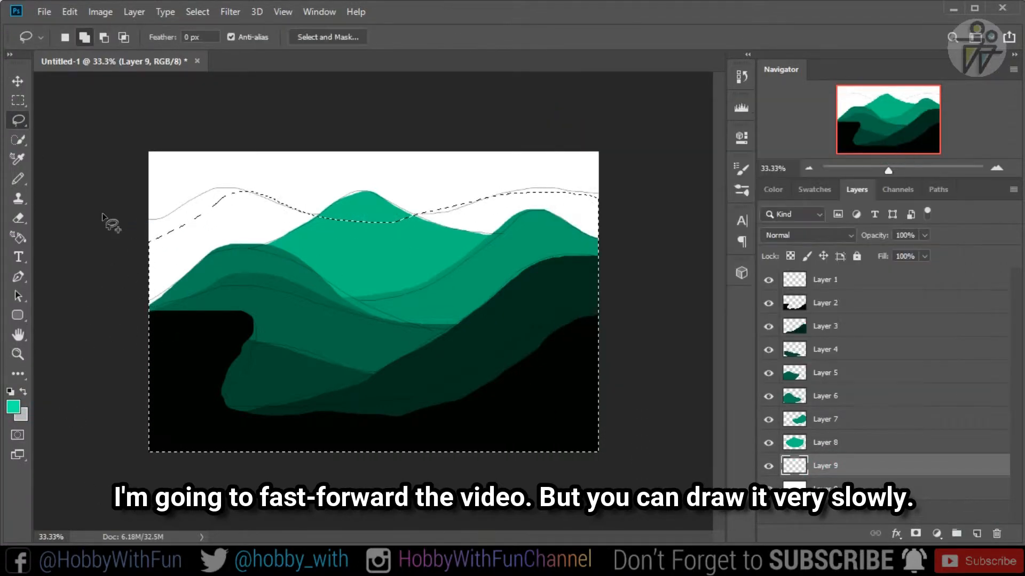
{"action": "left_click", "coordinate": [18, 374]}
{"action": "left_click", "coordinate": [80, 495]}
{"action": "left_click", "coordinate": [251, 264]}
{"action": "key", "text": "ctrl+d"}
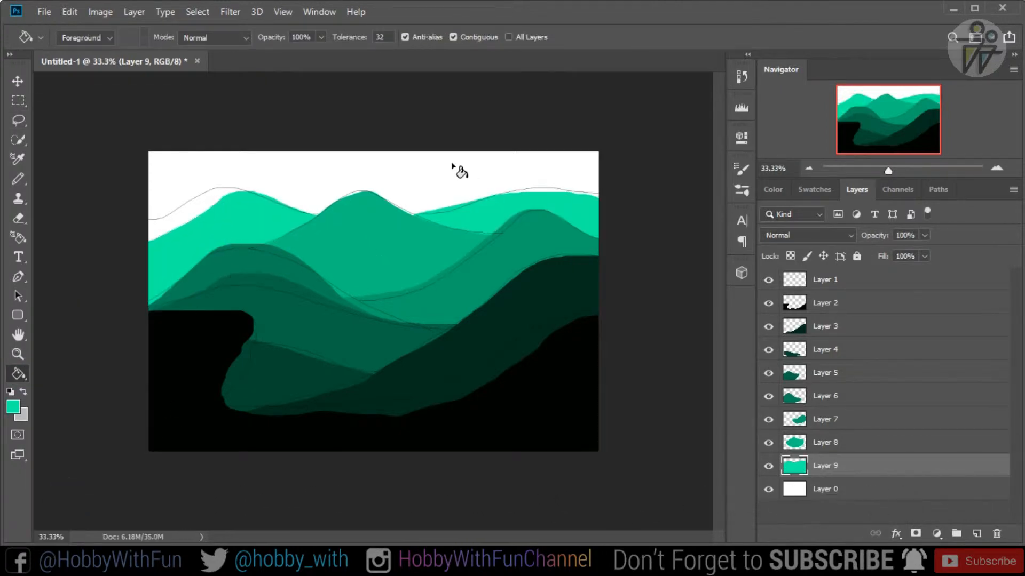
- Hide the draft lines on Layer 1 and place the #9 Man file as an embedded image
{"action": "left_click", "coordinate": [769, 280]}
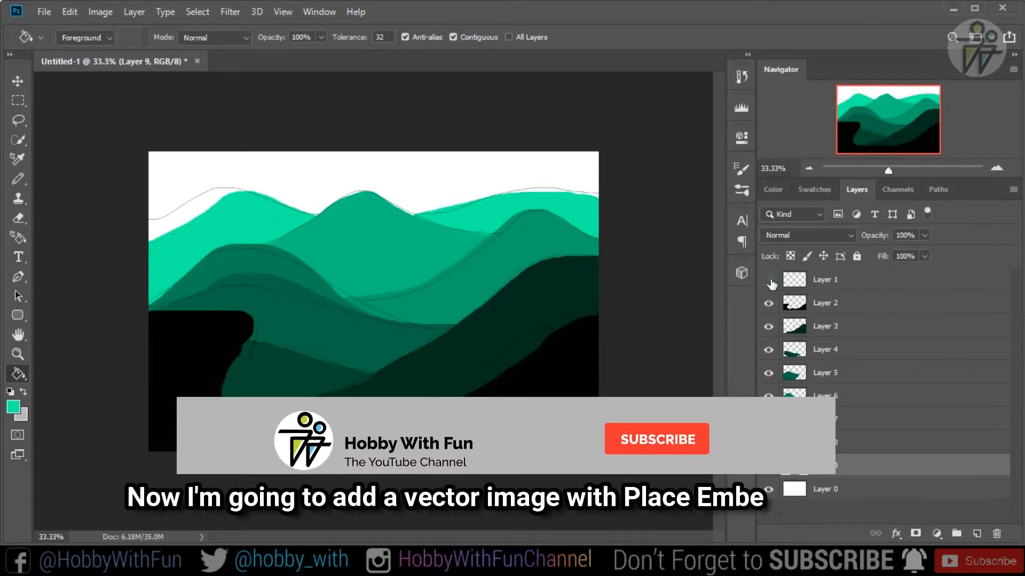
{"action": "key", "text": "v"}
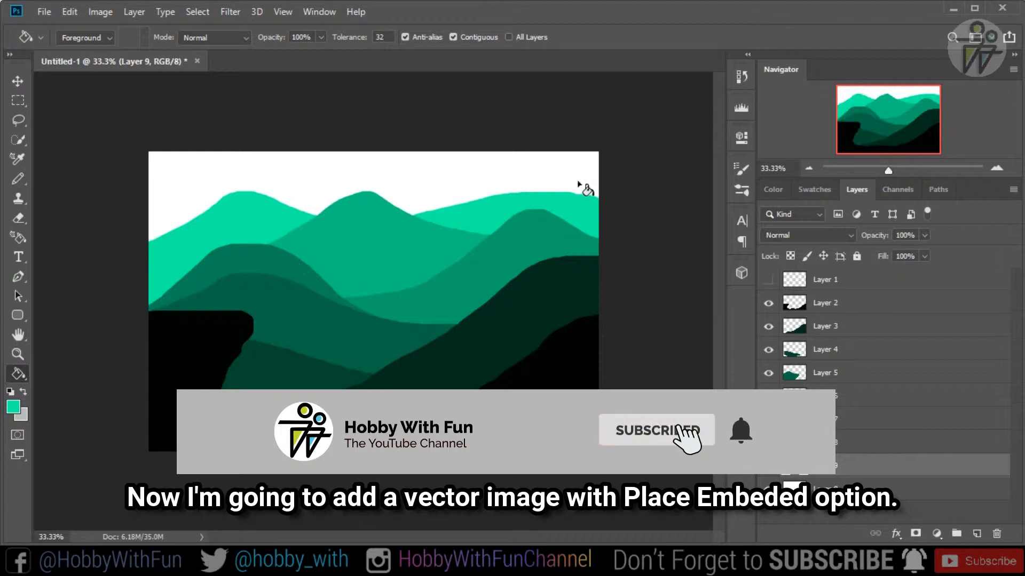
{"action": "left_click", "coordinate": [43, 14]}
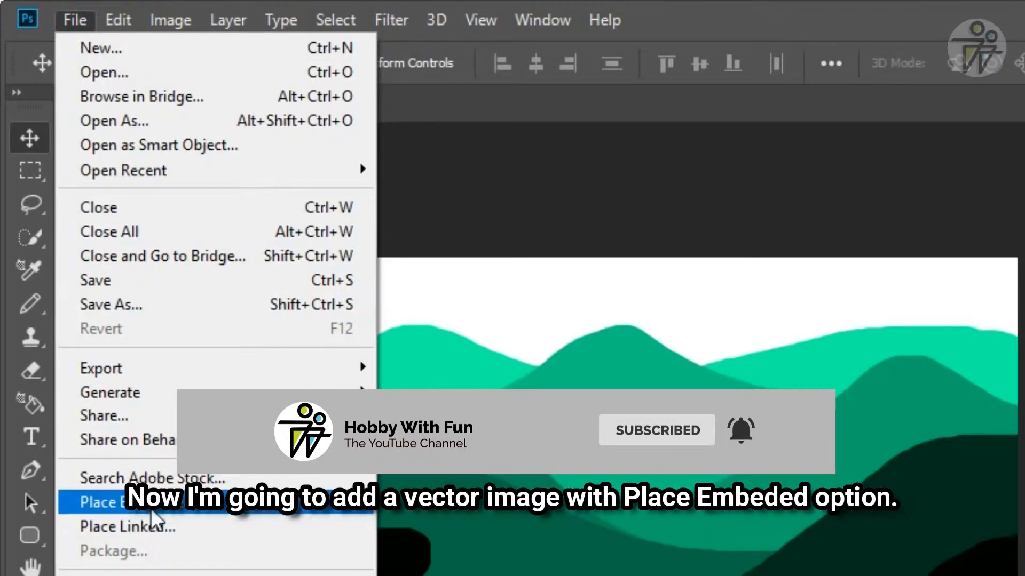
{"action": "left_click", "coordinate": [151, 504]}
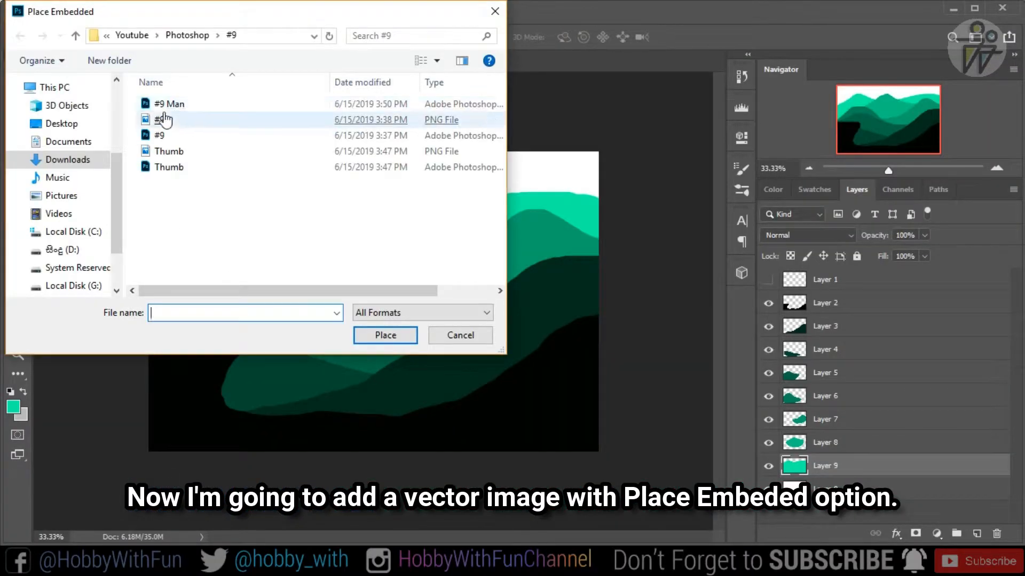
{"action": "double_click", "coordinate": [169, 105]}
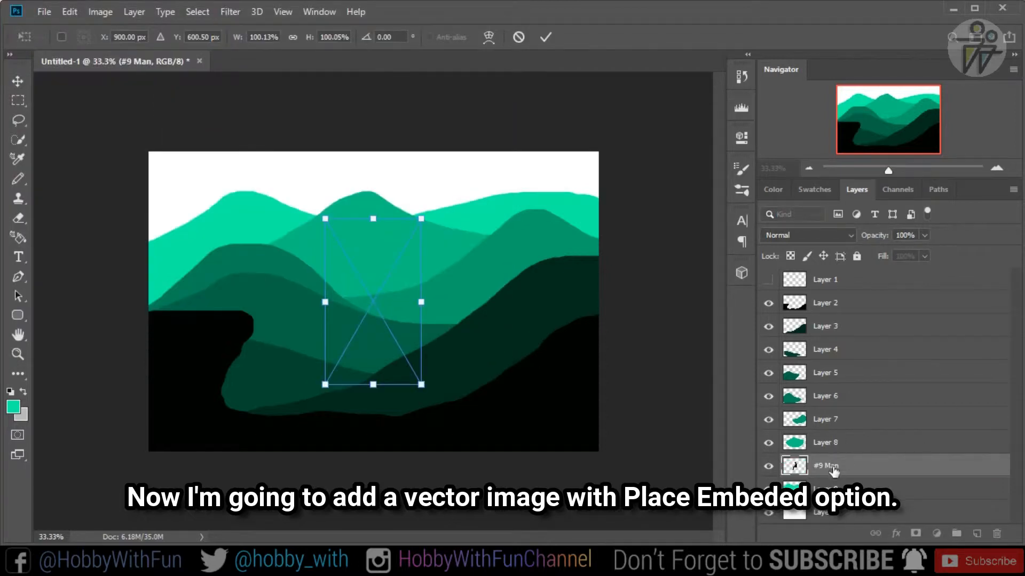
- Move the #9 Man layer directly above Layer 2, shift the figure over the black cliff, and flip it horizontally
{"action": "left_click_drag", "start_coordinate": [833, 470], "coordinate": [840, 292]}
{"action": "left_click_drag", "start_coordinate": [395, 306], "coordinate": [243, 285]}
{"action": "right_click", "coordinate": [331, 283]}
{"action": "left_click", "coordinate": [368, 455]}
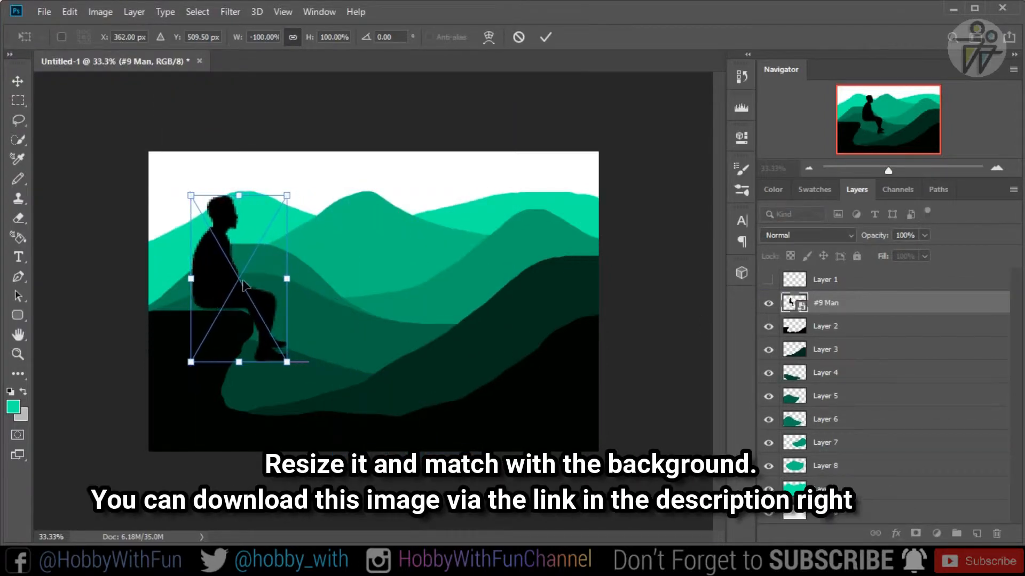
- Scale the man's silhouette down proportionally, seat it on the edge of the black cliff, and commit the transform
{"action": "left_click_drag", "start_coordinate": [286, 196], "coordinate": [243, 256]}
{"action": "left_click_drag", "start_coordinate": [206, 311], "coordinate": [231, 300]}
{"action": "left_click_drag", "start_coordinate": [276, 244], "coordinate": [265, 257]}
{"action": "left_click_drag", "start_coordinate": [226, 304], "coordinate": [229, 299]}
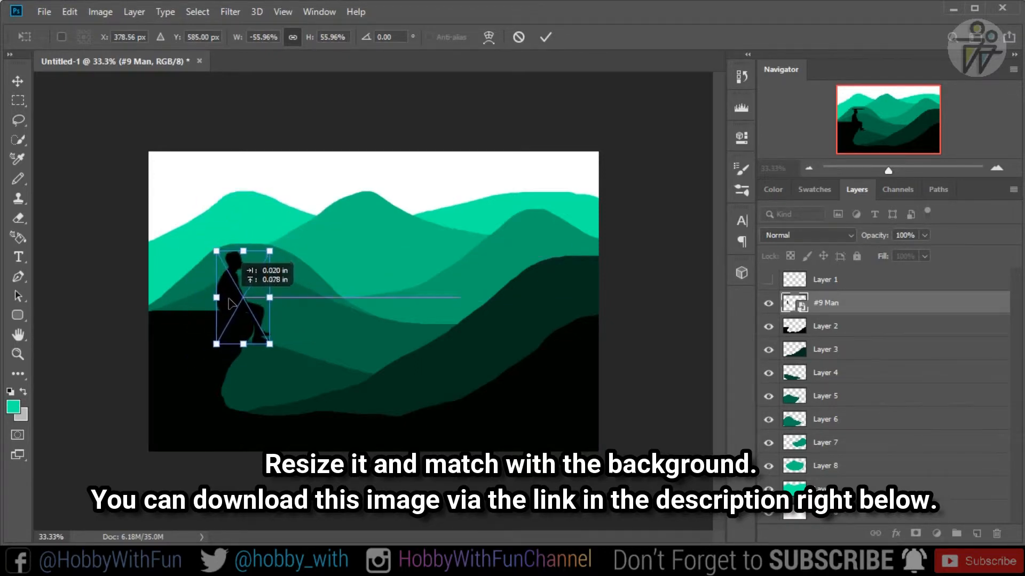
{"action": "left_click_drag", "start_coordinate": [270, 258], "coordinate": [261, 267]}
{"action": "left_click_drag", "start_coordinate": [230, 305], "coordinate": [235, 301]}
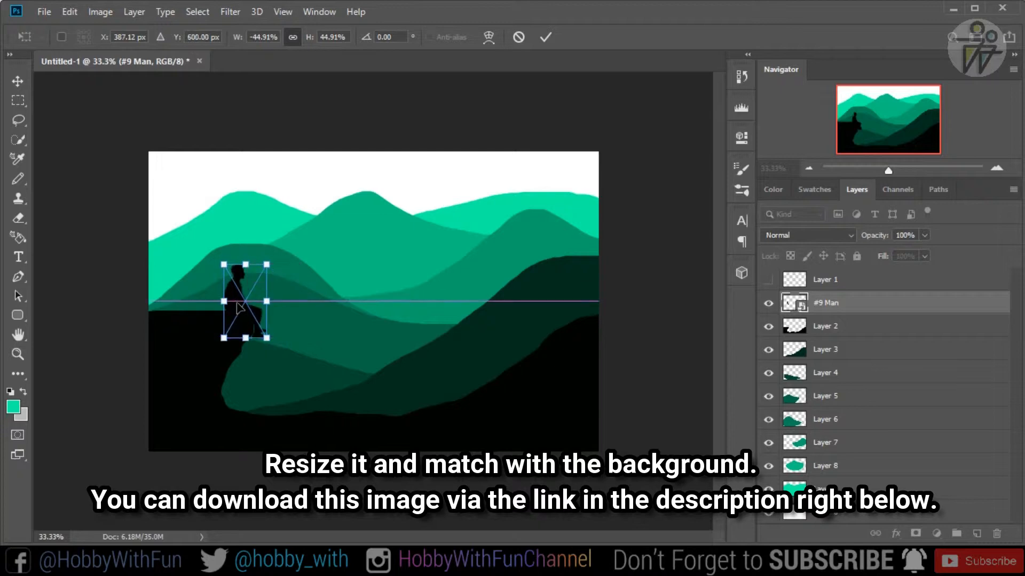
{"action": "left_click_drag", "start_coordinate": [265, 268], "coordinate": [257, 276]}
{"action": "left_click_drag", "start_coordinate": [237, 305], "coordinate": [241, 307]}
{"action": "left_click", "coordinate": [545, 37]}
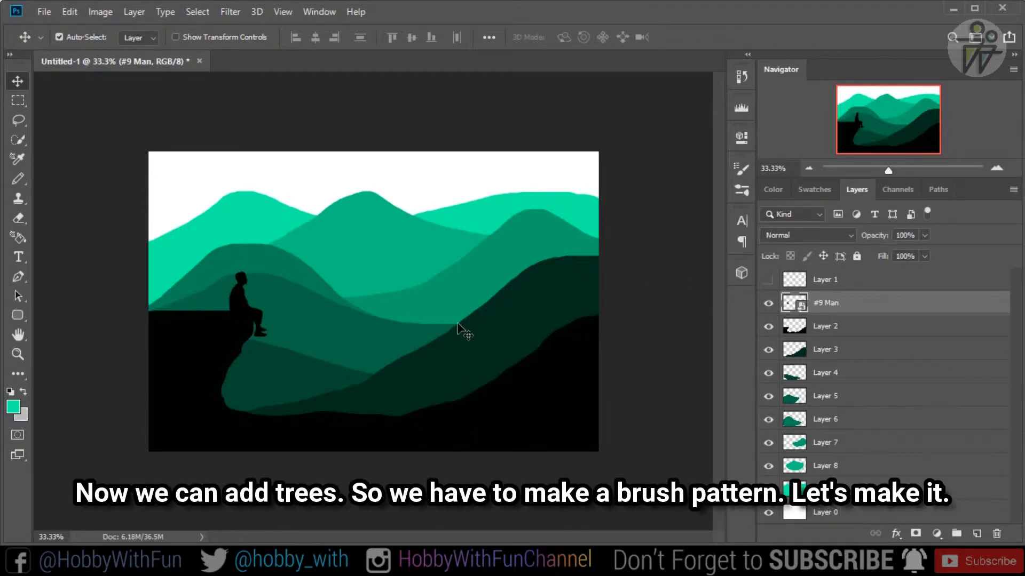
- Create a new blank document for the tree brush and add a new layer above its background
{"action": "left_click", "coordinate": [48, 12]}
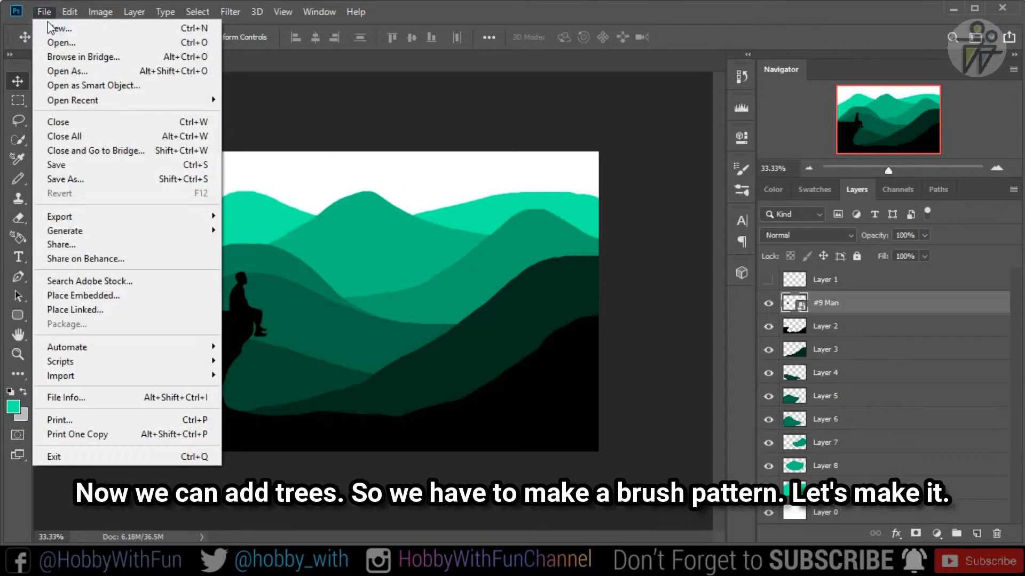
{"action": "left_click", "coordinate": [48, 26]}
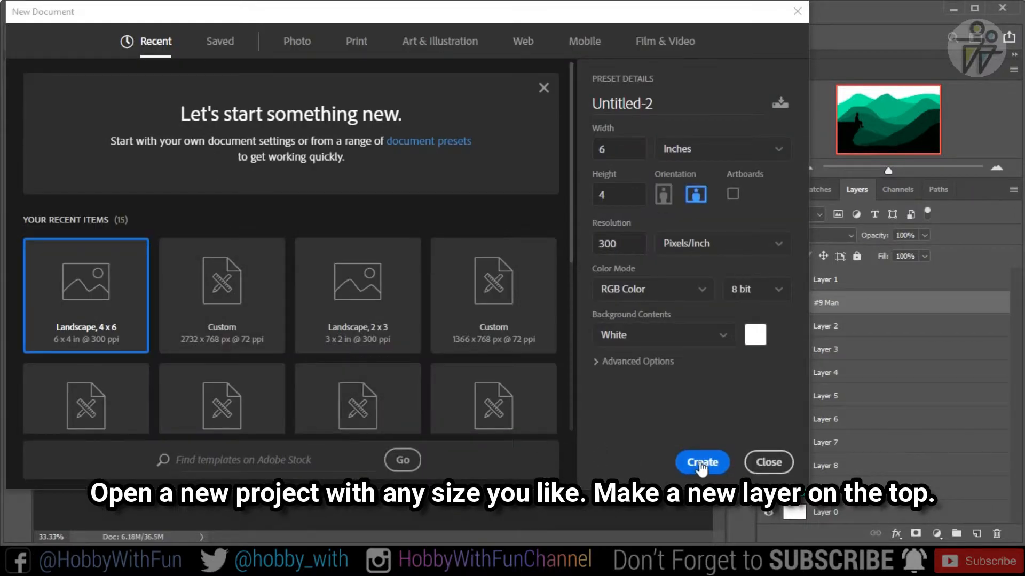
{"action": "left_click", "coordinate": [701, 464]}
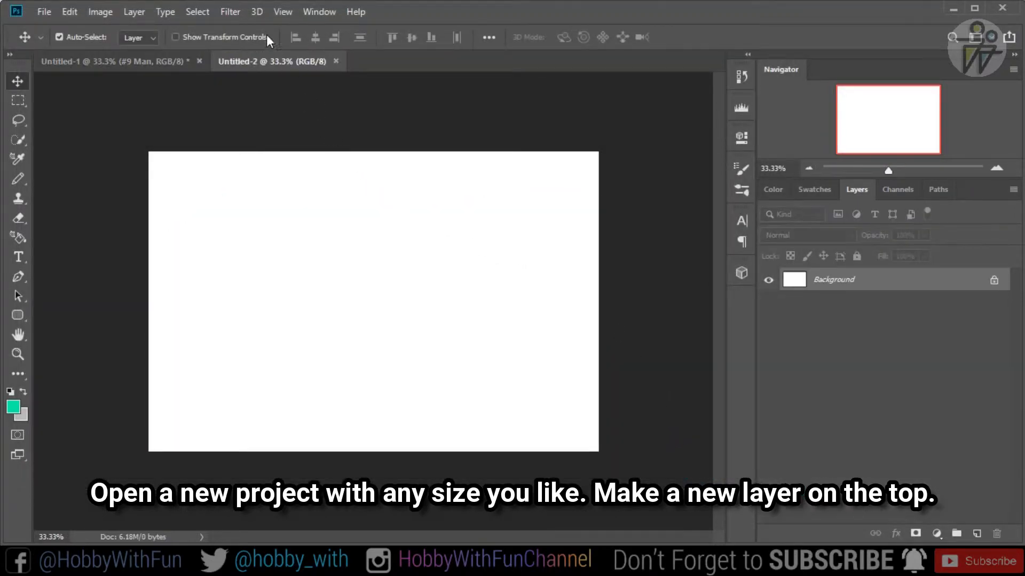
{"action": "left_click", "coordinate": [975, 533]}
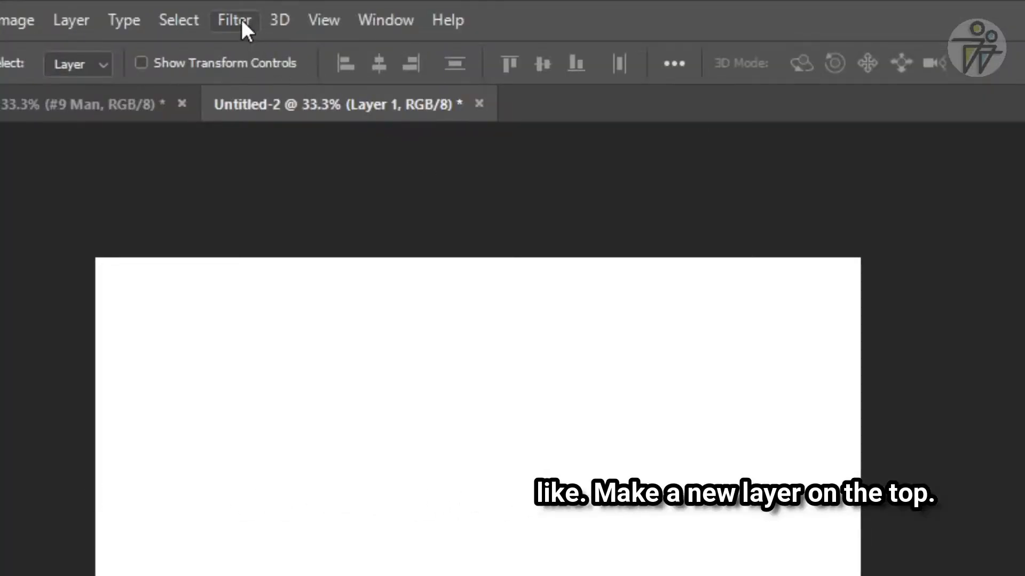
- Open the Tree render filter for the new empty layer
{"action": "left_click", "coordinate": [241, 19]}
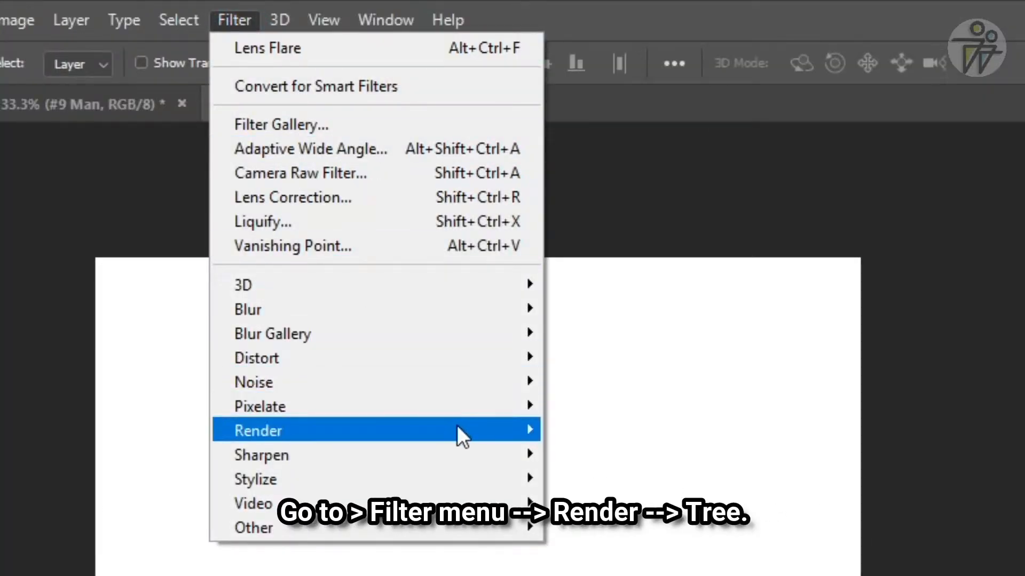
{"action": "mouse_move", "coordinate": [458, 428]}
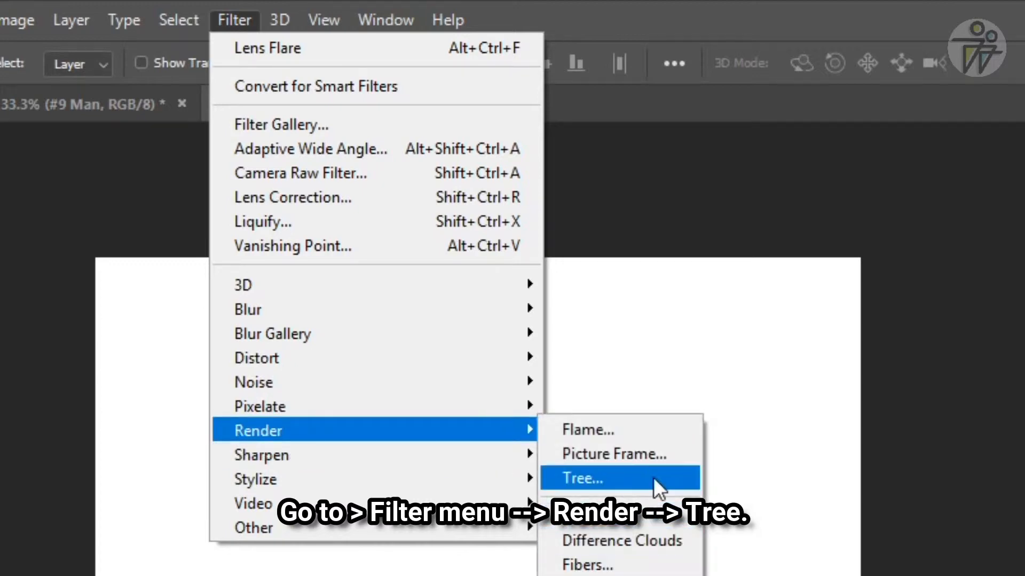
{"action": "left_click", "coordinate": [610, 479]}
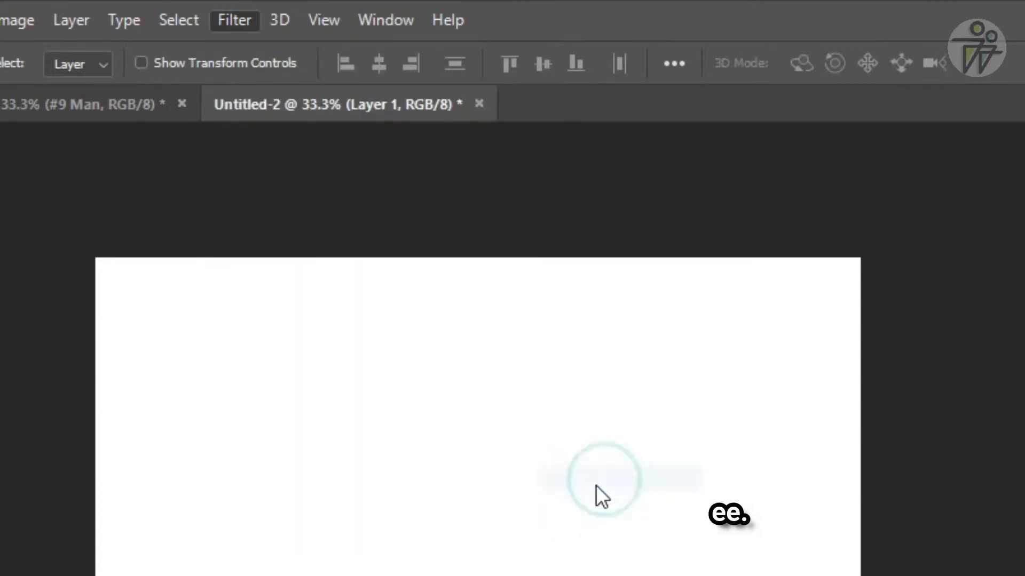
- Preview the Oak Tree, Bamboo, Foliage Plant and Robinia base tree types
{"action": "left_click", "coordinate": [747, 131]}
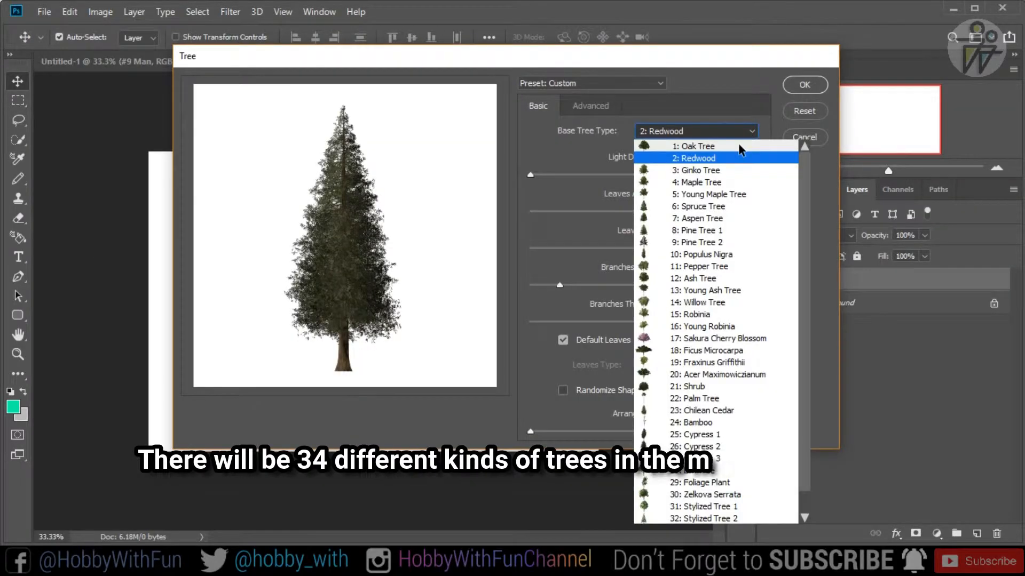
{"action": "left_click", "coordinate": [740, 147]}
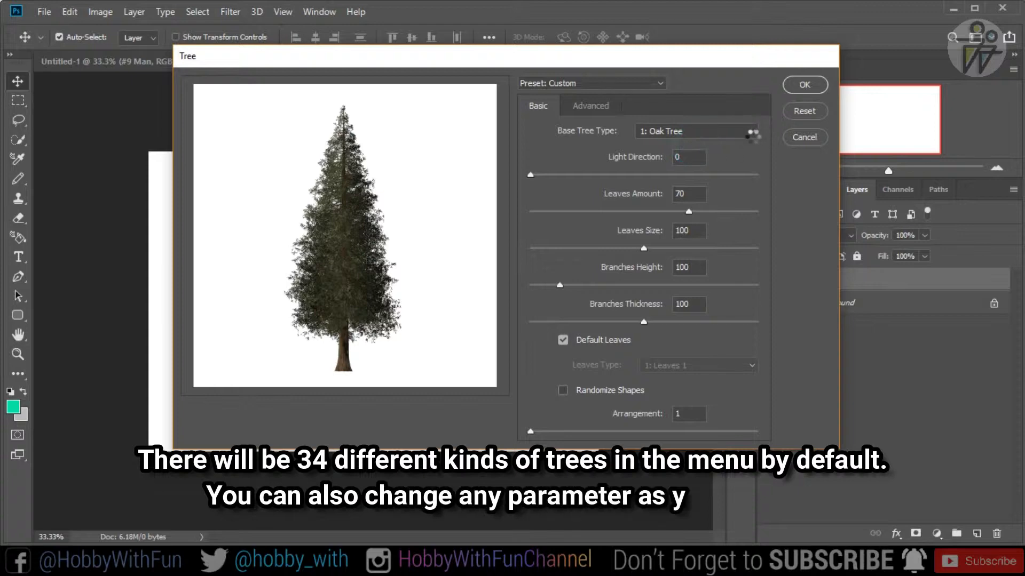
{"action": "left_click", "coordinate": [751, 131]}
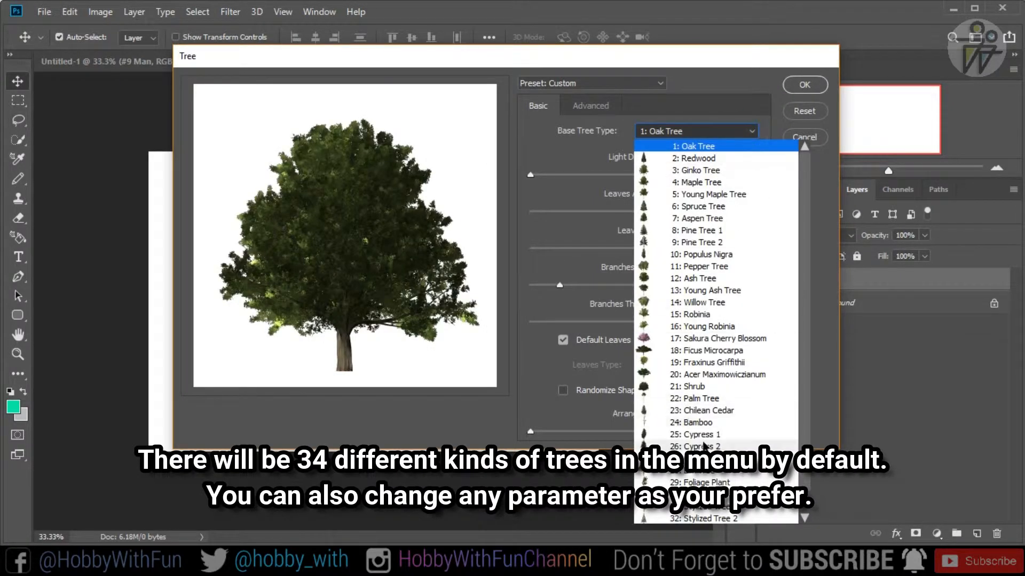
{"action": "left_click", "coordinate": [697, 422]}
{"action": "left_click", "coordinate": [752, 132]}
{"action": "left_click", "coordinate": [694, 482]}
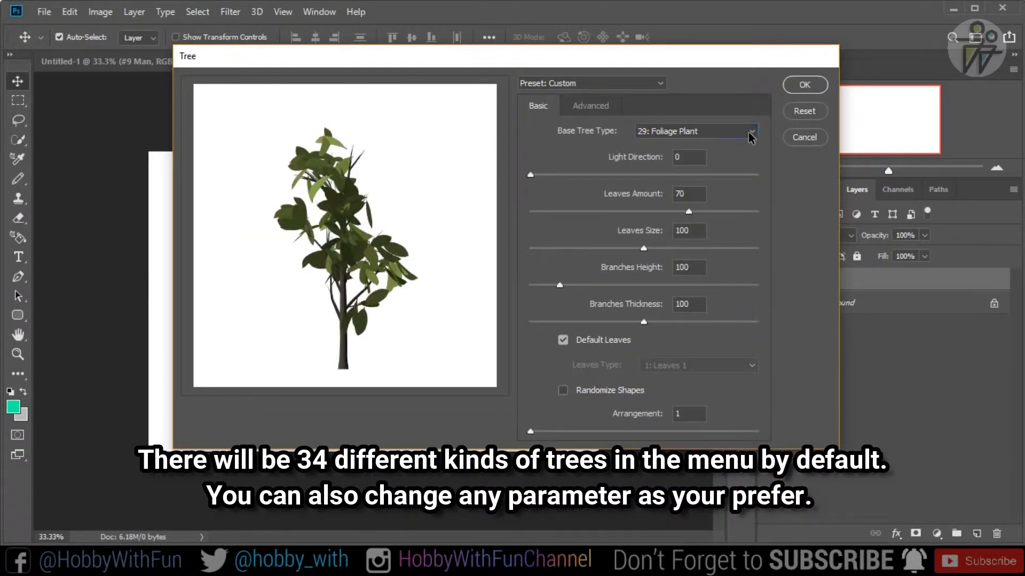
{"action": "left_click", "coordinate": [752, 132]}
{"action": "left_click", "coordinate": [693, 315]}
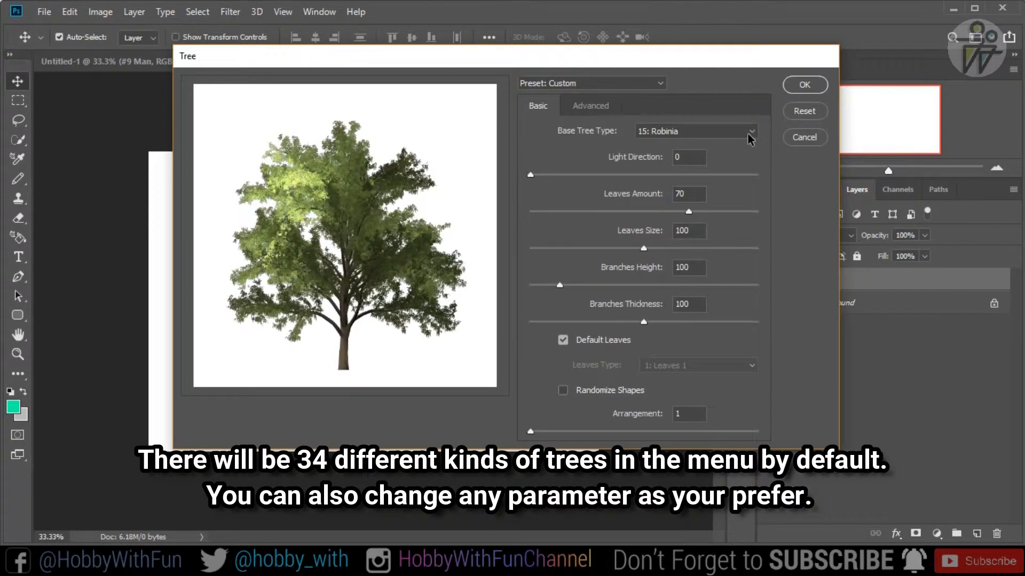
- Set the base tree type to 2: Redwood and try out changes to its leaves amount, branches height and branches thickness
{"action": "left_click", "coordinate": [751, 132]}
{"action": "left_click", "coordinate": [649, 158]}
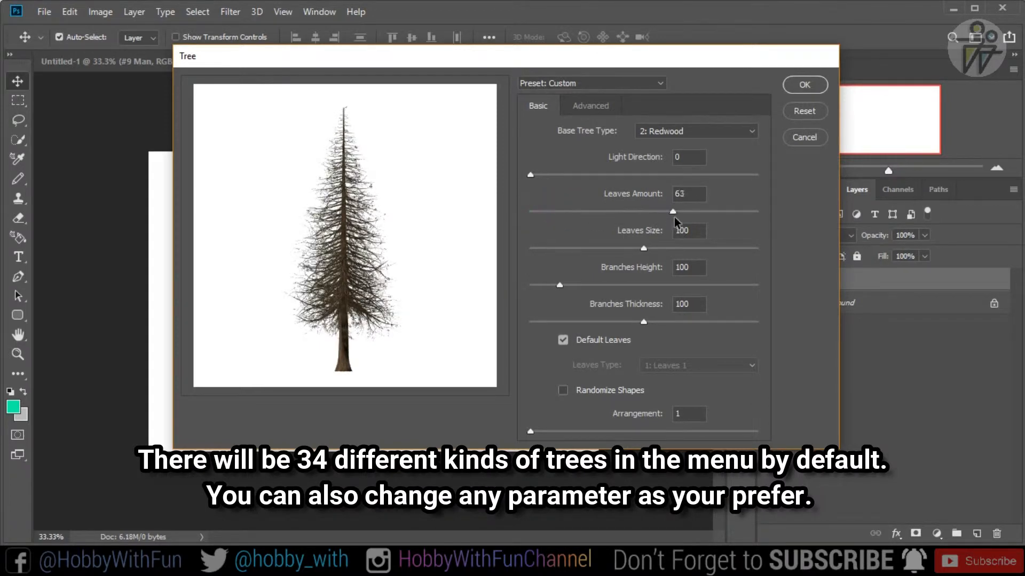
{"action": "left_click_drag", "start_coordinate": [687, 221], "coordinate": [692, 220]}
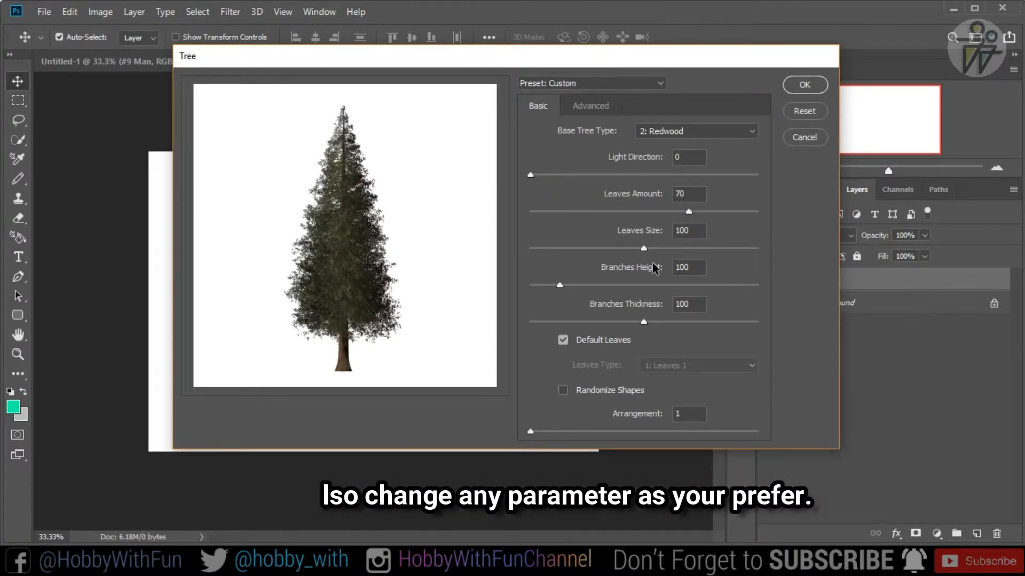
{"action": "left_click_drag", "start_coordinate": [560, 286], "coordinate": [535, 285]}
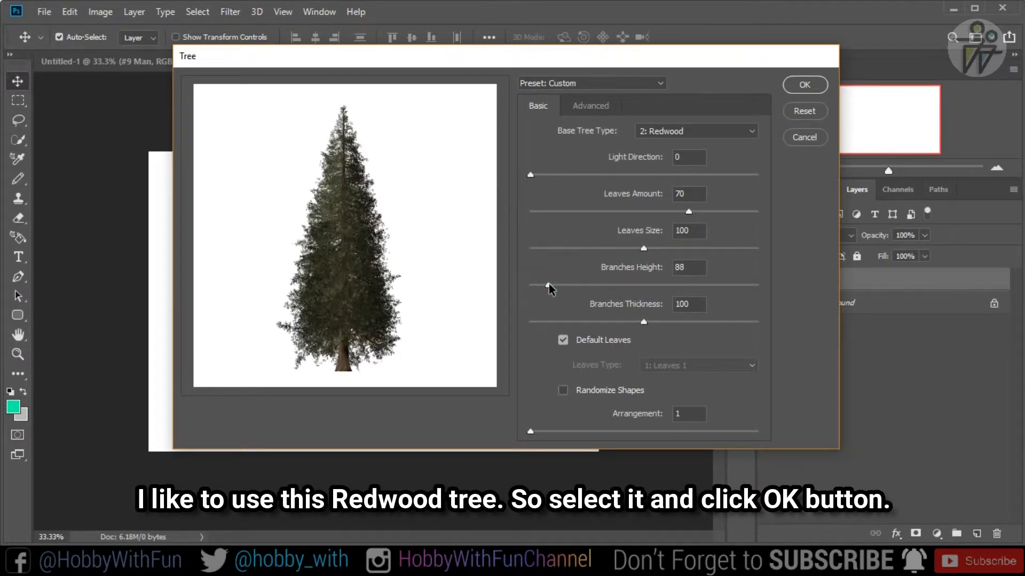
{"action": "left_click_drag", "start_coordinate": [643, 322], "coordinate": [651, 323]}
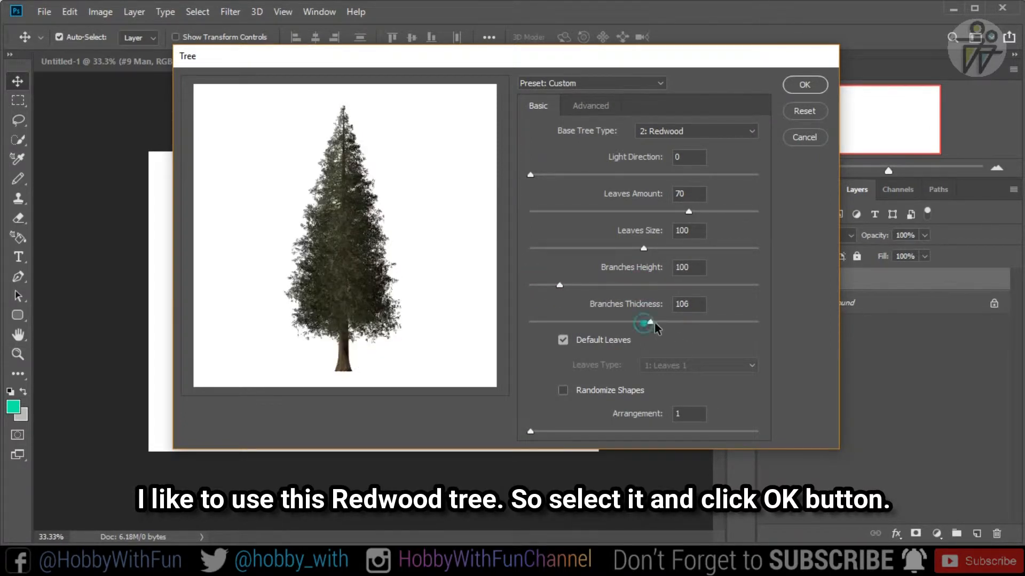
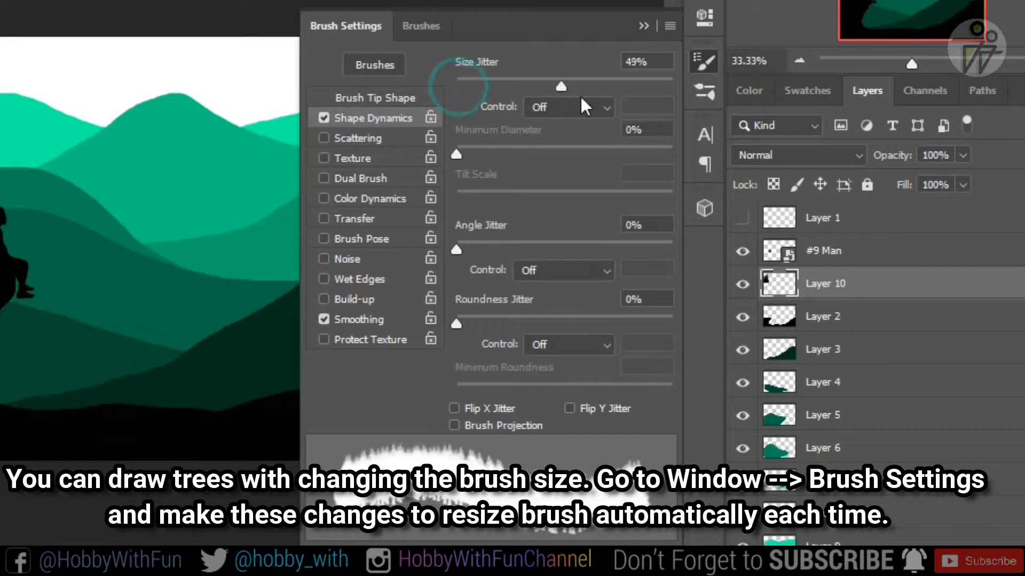
- Set the tree brush's Size Jitter to 100% and stamp trees at the right end of the black foreground slope, reducing the brush to 300 px
{"action": "mouse_move", "coordinate": [465, 154]}
{"action": "left_mouse_down"}
{"action": "mouse_move", "coordinate": [649, 158]}
{"action": "mouse_move", "coordinate": [421, 160]}
{"action": "left_mouse_up"}
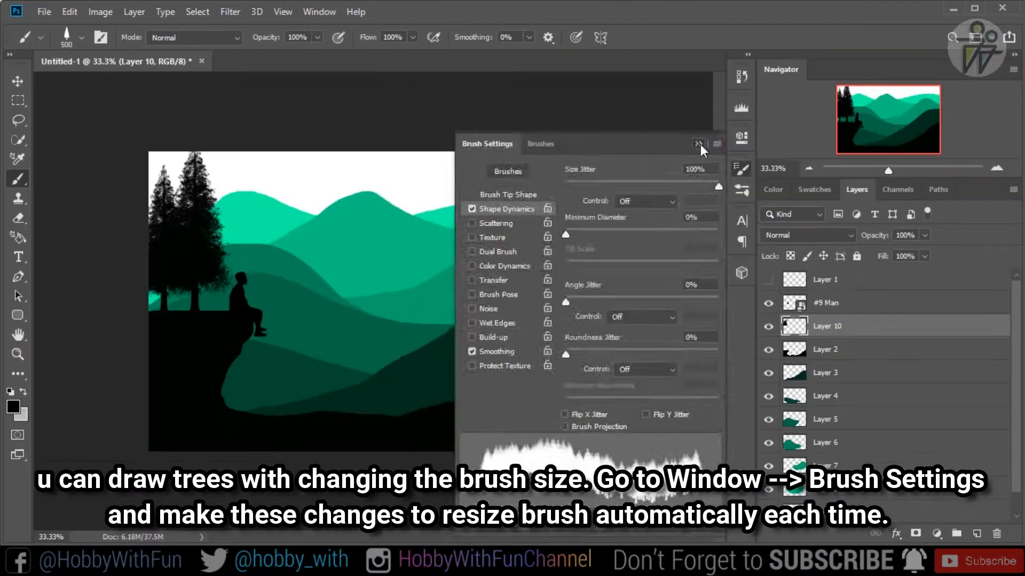
{"action": "left_click", "coordinate": [644, 26]}
{"action": "left_click", "coordinate": [583, 318]}
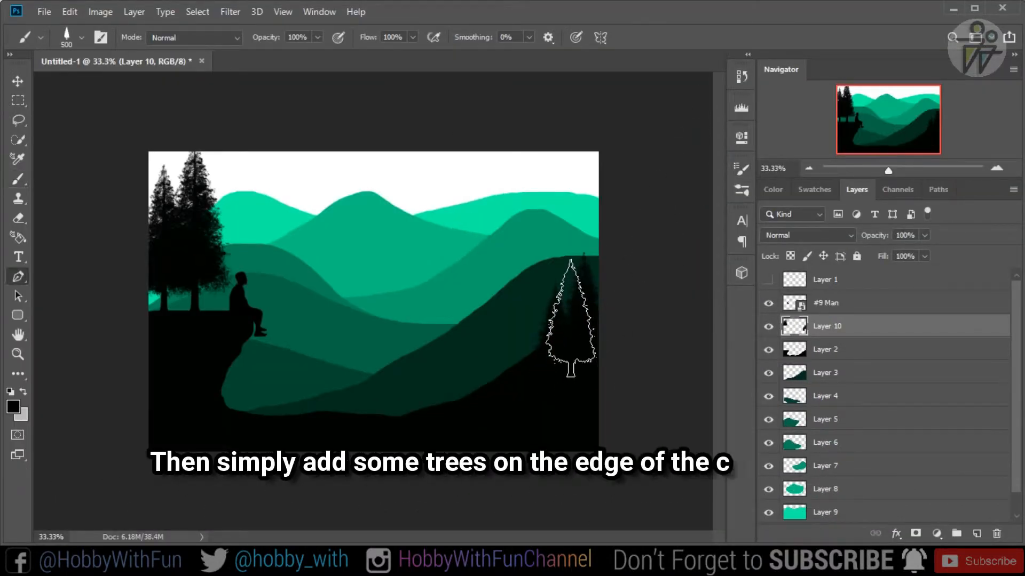
{"action": "key", "text": "p"}
{"action": "key", "text": "b"}
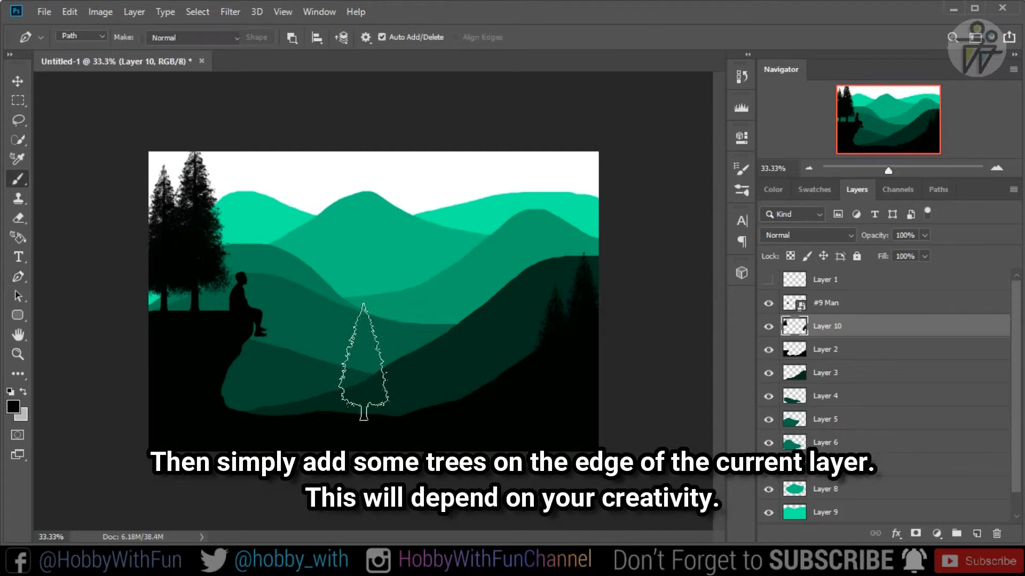
{"action": "key", "text": "bracketleft"}
{"action": "key", "text": "bracketleft"}
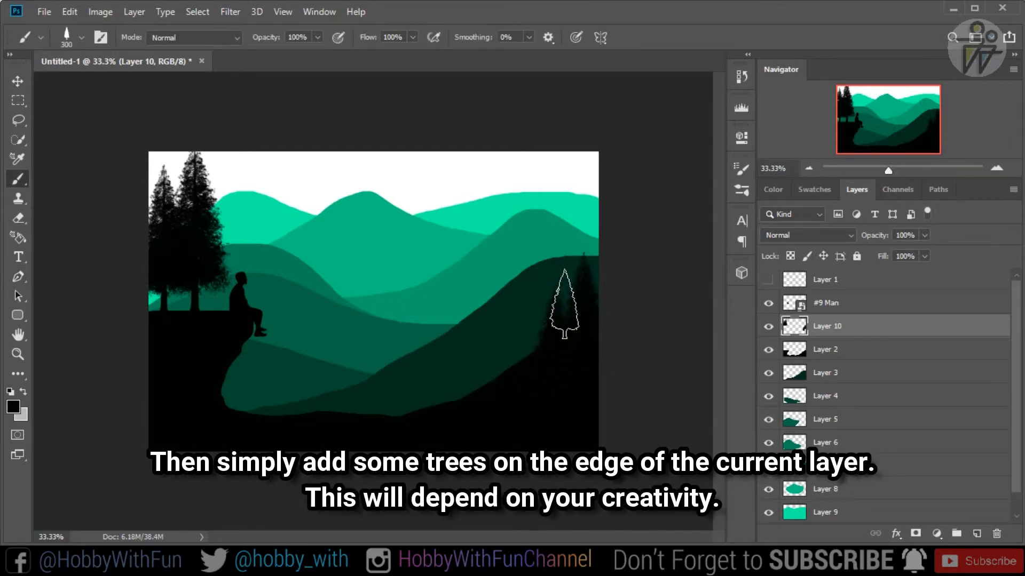
{"action": "left_click", "coordinate": [566, 300]}
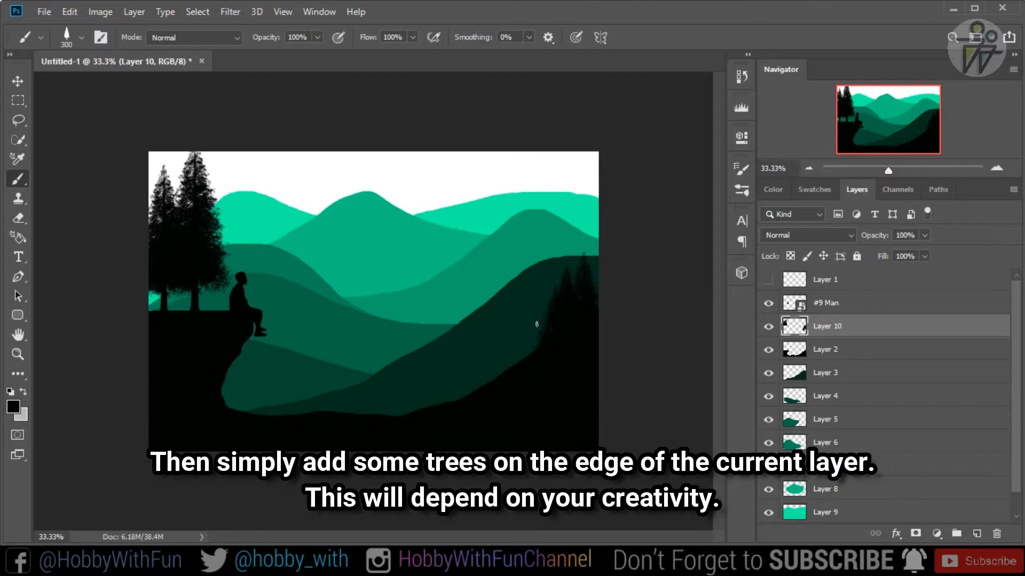
- Stamp more black trees on the upper right part of the foreground slope, varying the brush size up to 1000 px
{"action": "left_click", "coordinate": [531, 348]}
{"action": "left_click", "coordinate": [536, 336]}
{"action": "left_click", "coordinate": [539, 326]}
{"action": "left_click", "coordinate": [527, 346]}
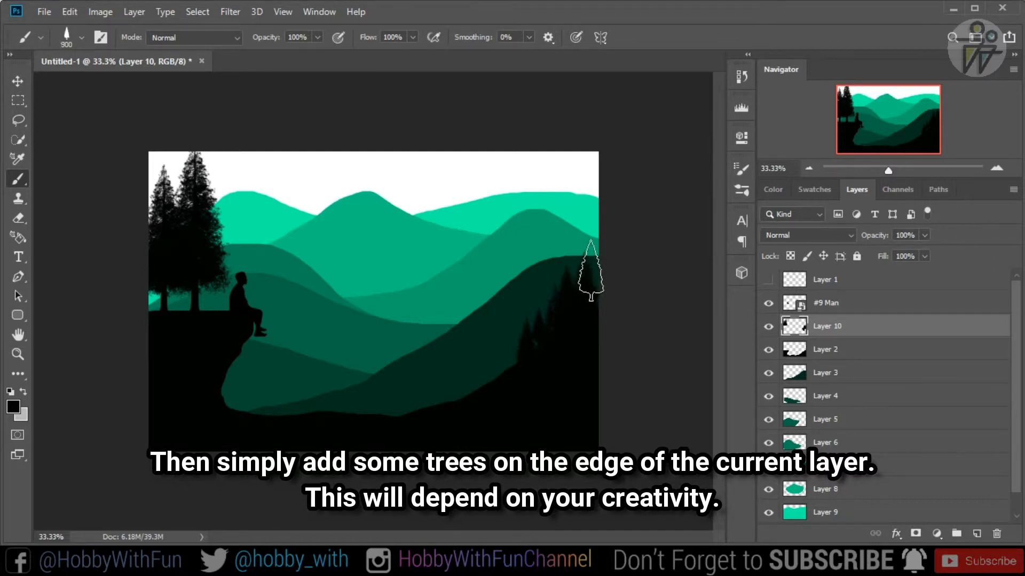
{"action": "left_click", "coordinate": [593, 269]}
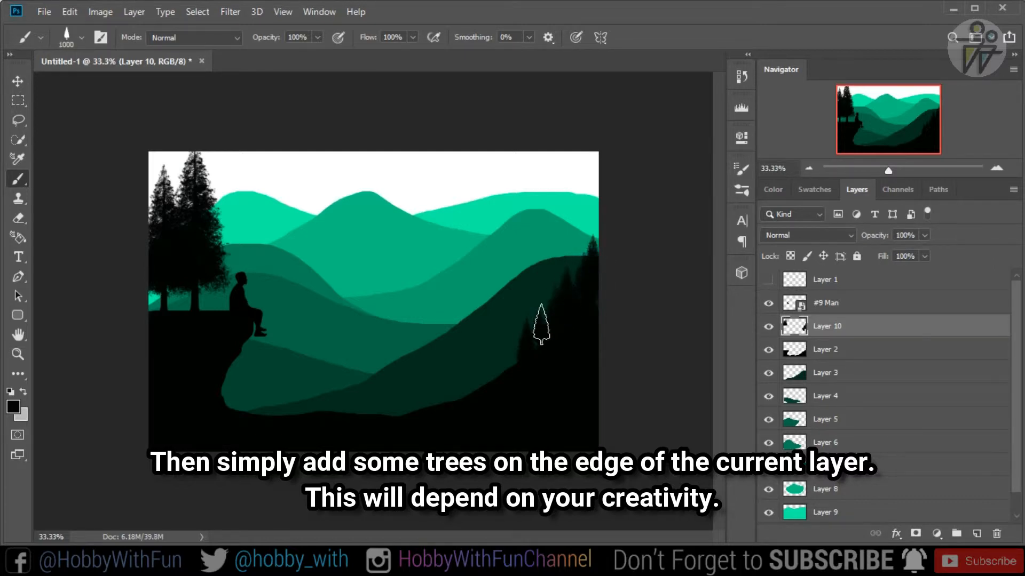
{"action": "key", "text": "bracketright"}
{"action": "key", "text": "bracketright"}
{"action": "key", "text": "bracketright"}
{"action": "key", "text": "bracketright"}
{"action": "key", "text": "bracketright"}
{"action": "key", "text": "bracketright"}
{"action": "key", "text": "bracketright"}
{"action": "key", "text": "bracketright"}
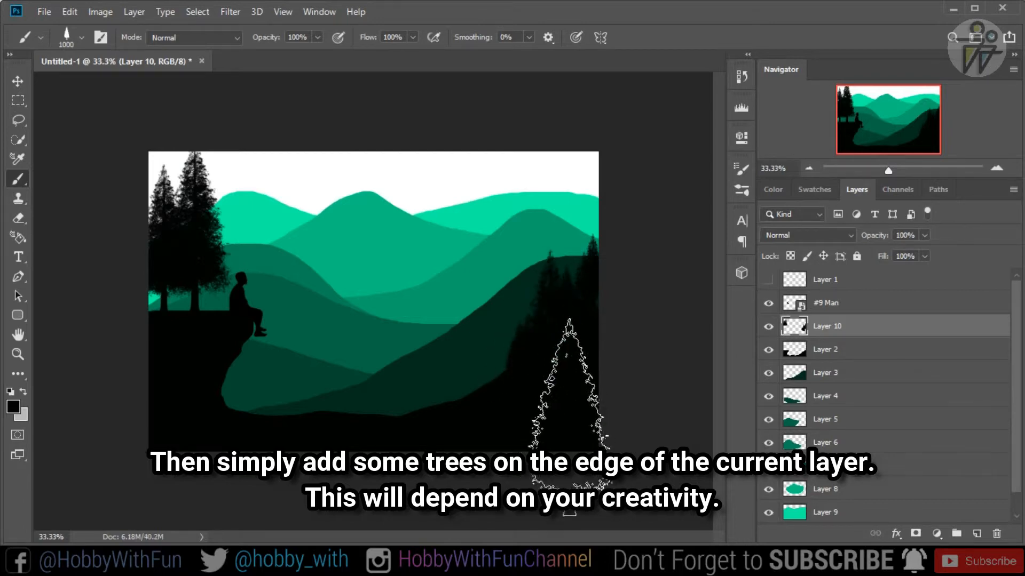
- Reduce the brush to 500 px and stamp black trees down the right foreground slope toward the valley
{"action": "key", "text": "bracketleft"}
{"action": "key", "text": "bracketleft"}
{"action": "key", "text": "bracketleft"}
{"action": "key", "text": "bracketleft"}
{"action": "key", "text": "bracketleft"}
{"action": "left_click", "coordinate": [506, 370]}
{"action": "left_click", "coordinate": [453, 375]}
{"action": "left_click", "coordinate": [473, 383]}
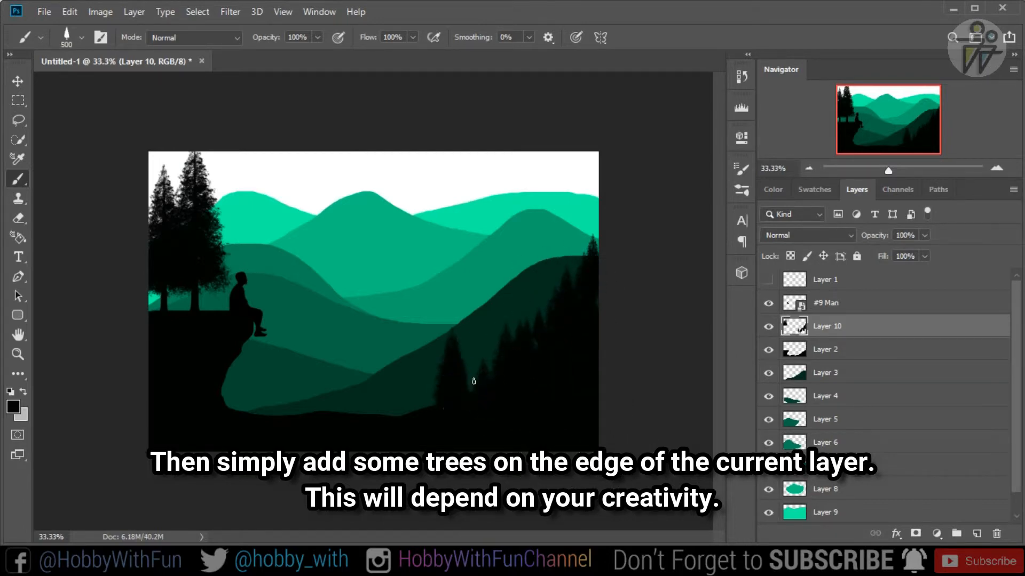
- Continue the row of black trees across the valley floor to the base of the man's cliff
{"action": "left_click", "coordinate": [424, 389]}
{"action": "left_click", "coordinate": [383, 393]}
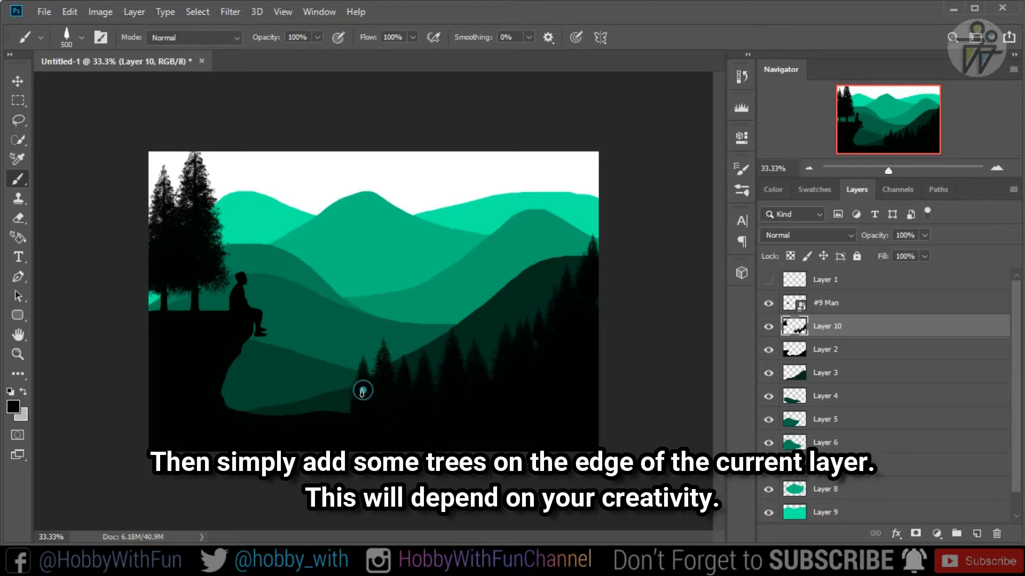
{"action": "left_click", "coordinate": [364, 392]}
{"action": "left_click", "coordinate": [347, 396]}
{"action": "left_click", "coordinate": [325, 401]}
{"action": "left_click", "coordinate": [284, 400]}
{"action": "left_click", "coordinate": [244, 401]}
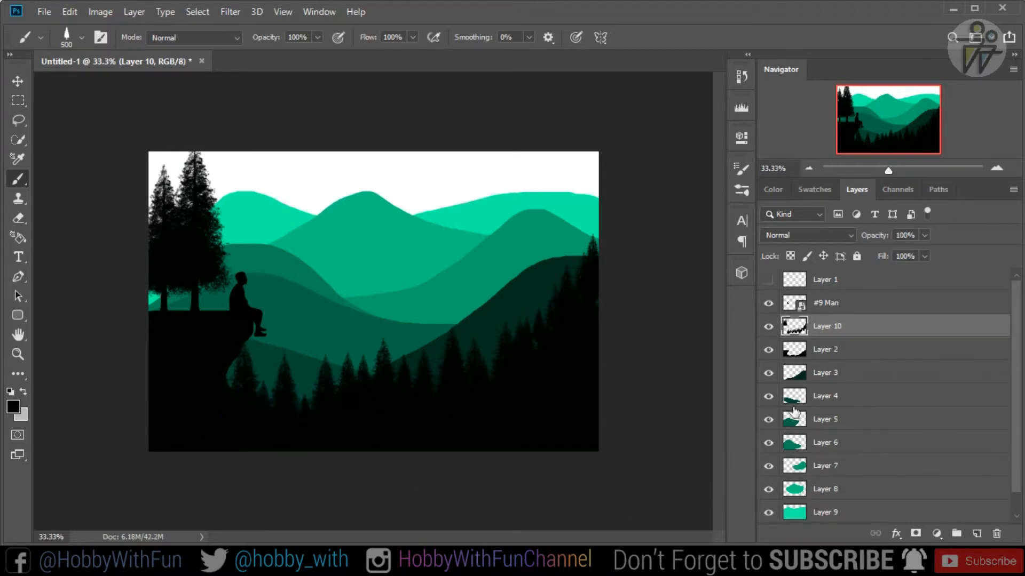
- Add a new layer above Layer 3 and sample that hill's dark green, #012b1d, as the foreground colour
{"action": "left_click", "coordinate": [767, 374]}
{"action": "left_click", "coordinate": [768, 375]}
{"action": "left_click", "coordinate": [816, 373]}
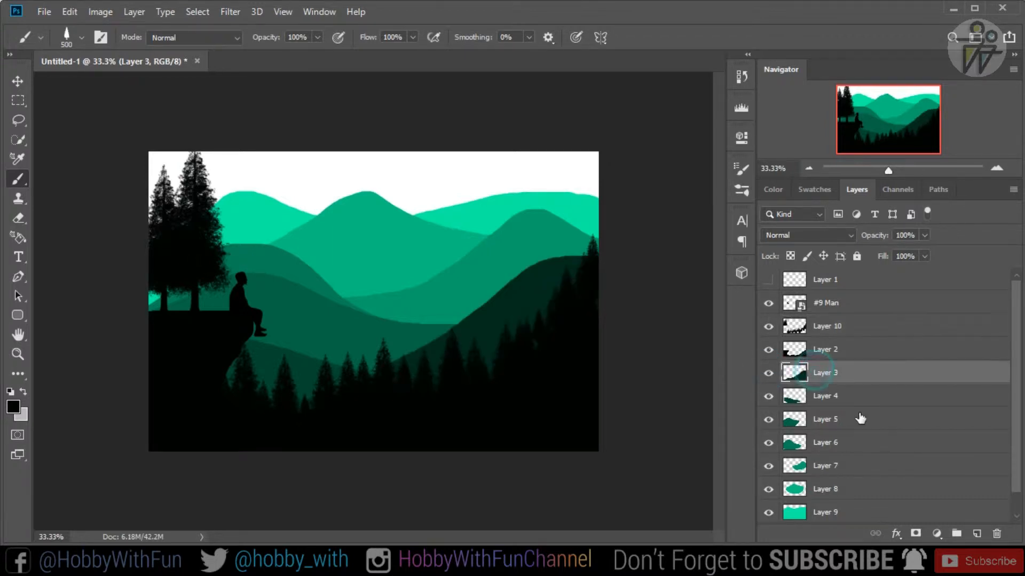
{"action": "left_click", "coordinate": [978, 533]}
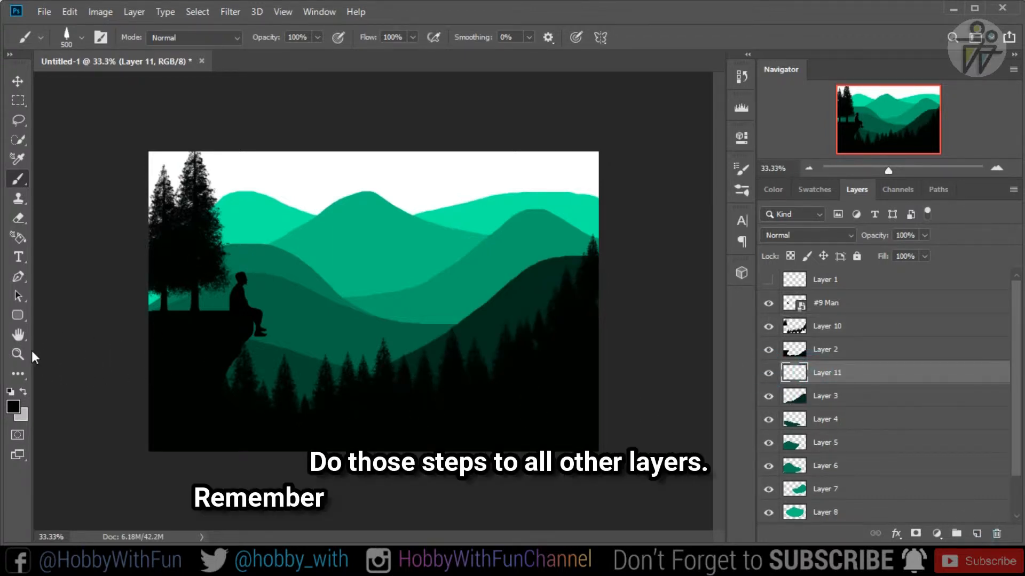
{"action": "left_click", "coordinate": [13, 406]}
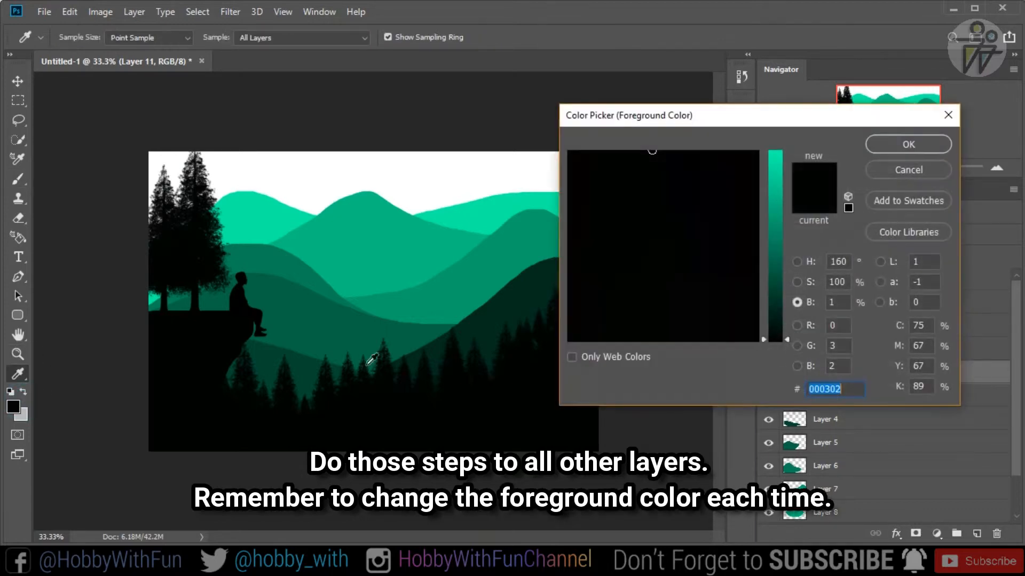
{"action": "left_click", "coordinate": [519, 295]}
{"action": "left_click", "coordinate": [891, 141]}
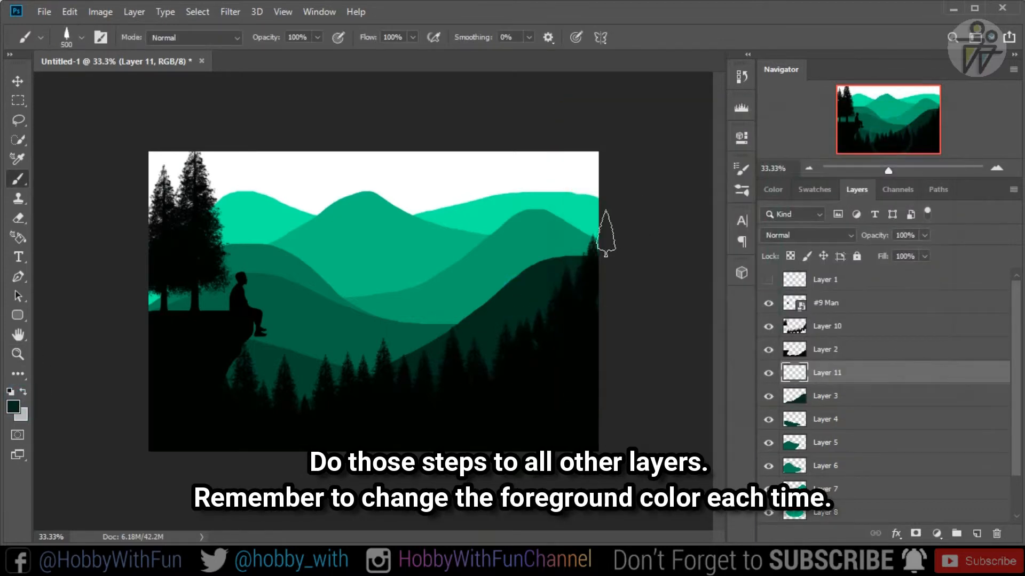
- Stamp dark green trees along the Layer 3 hill's ridge from its right end down to the valley, using a brush of about 400 px
{"action": "key", "text": "bracketright"}
{"action": "left_click", "coordinate": [560, 262]}
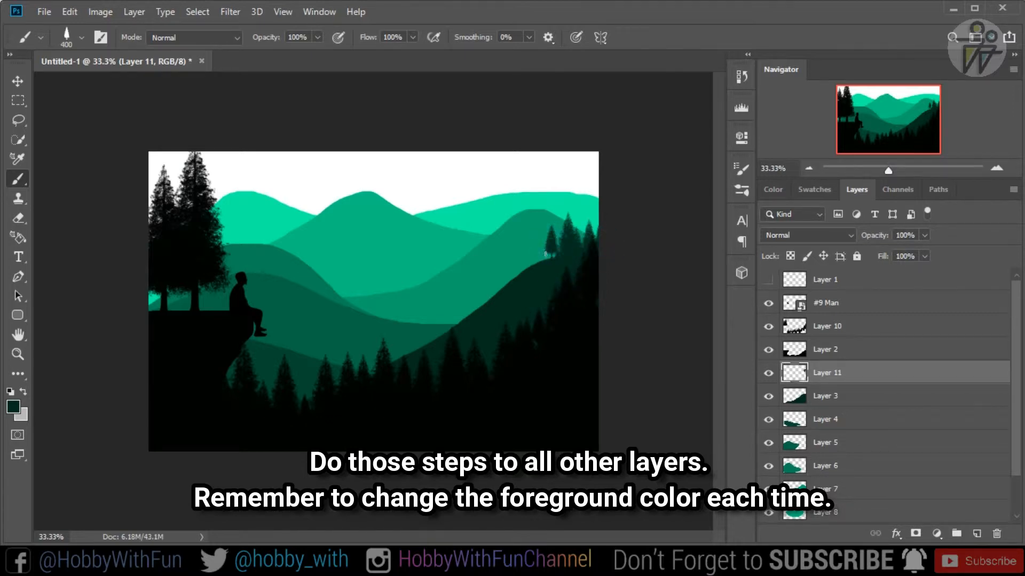
{"action": "left_click", "coordinate": [542, 273]}
{"action": "key", "text": "bracketleft"}
{"action": "left_click", "coordinate": [531, 273]}
{"action": "left_click", "coordinate": [517, 288]}
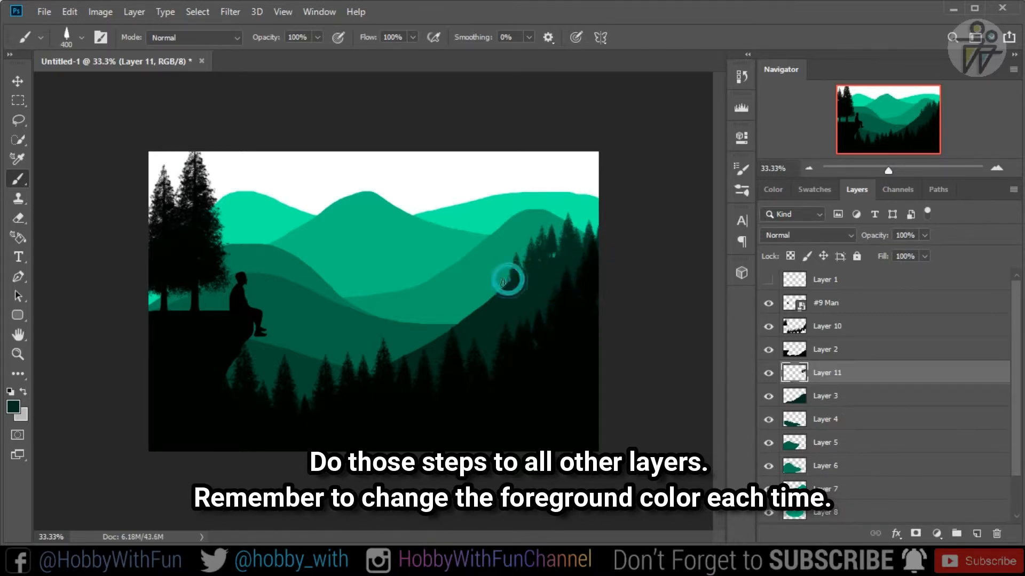
{"action": "left_click", "coordinate": [505, 278]}
{"action": "left_click", "coordinate": [470, 309]}
{"action": "left_click", "coordinate": [448, 329]}
{"action": "left_click", "coordinate": [433, 353]}
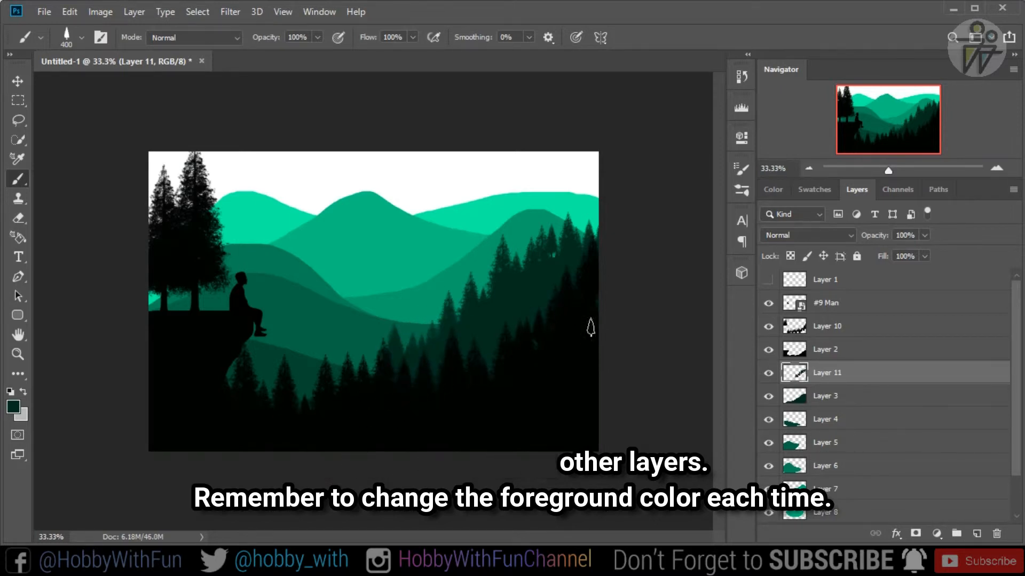
- On a new layer above Layer 4, stamp trees along that hill's edge with a 400 px brush in the hill's own green
{"action": "left_click", "coordinate": [769, 420]}
{"action": "left_click", "coordinate": [828, 421]}
{"action": "left_click", "coordinate": [977, 534]}
{"action": "left_click", "coordinate": [13, 407]}
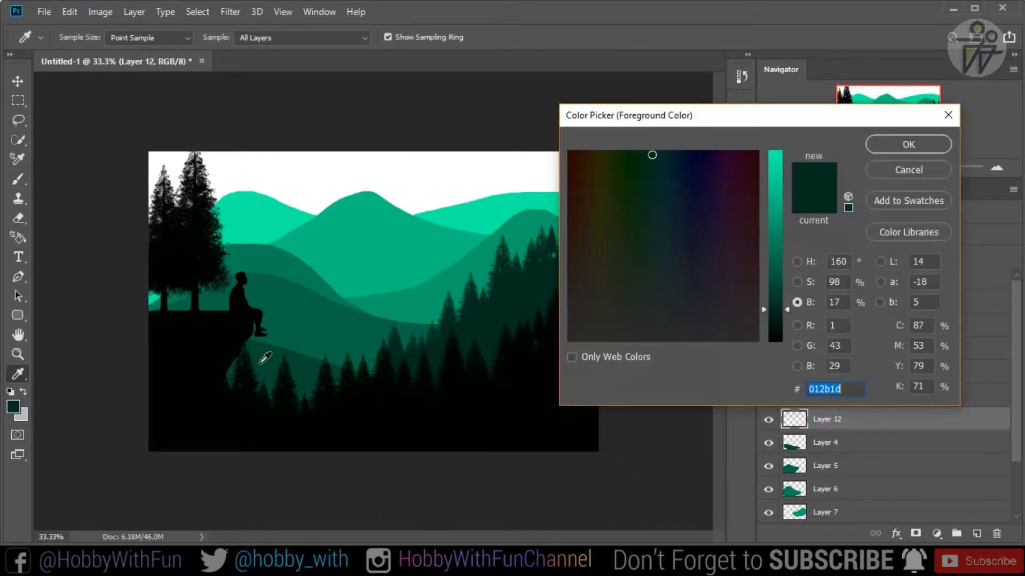
{"action": "left_click", "coordinate": [258, 367]}
{"action": "left_click", "coordinate": [907, 144]}
{"action": "left_click", "coordinate": [285, 347]}
{"action": "mouse_move", "coordinate": [298, 354]}
{"action": "left_mouse_down"}
{"action": "mouse_move", "coordinate": [344, 355]}
{"action": "mouse_move", "coordinate": [374, 384]}
{"action": "mouse_move", "coordinate": [240, 331]}
{"action": "left_mouse_up"}
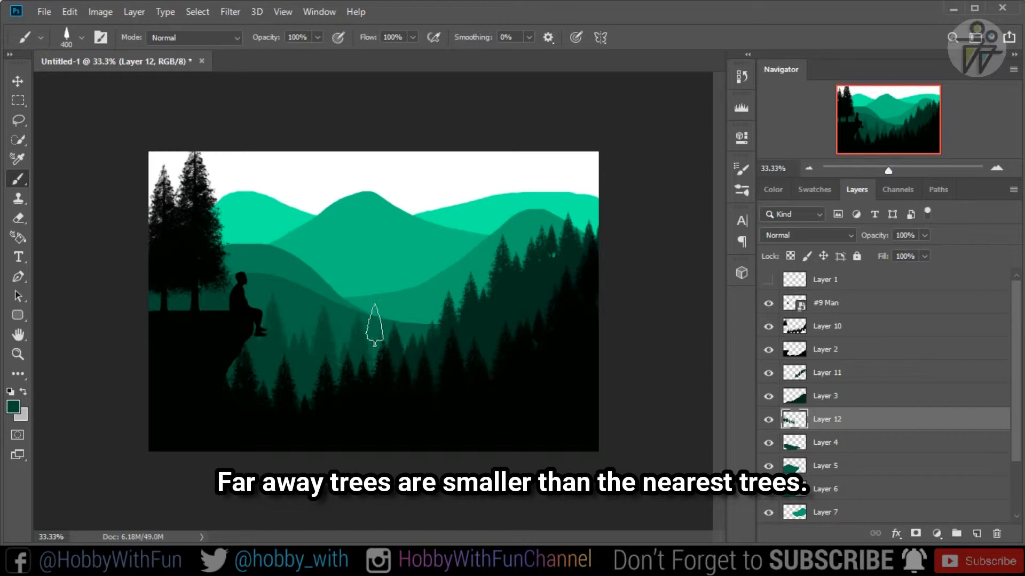
- On a new layer above Layer 5, stamp smaller trees along that hill's ridge with a 150 px brush in the hill's green
{"action": "left_click", "coordinate": [825, 465]}
{"action": "left_click", "coordinate": [977, 534]}
{"action": "left_click", "coordinate": [14, 407]}
{"action": "left_click", "coordinate": [881, 141]}
{"action": "key", "text": "bracketleft"}
{"action": "key", "text": "bracketleft"}
{"action": "key", "text": "bracketleft"}
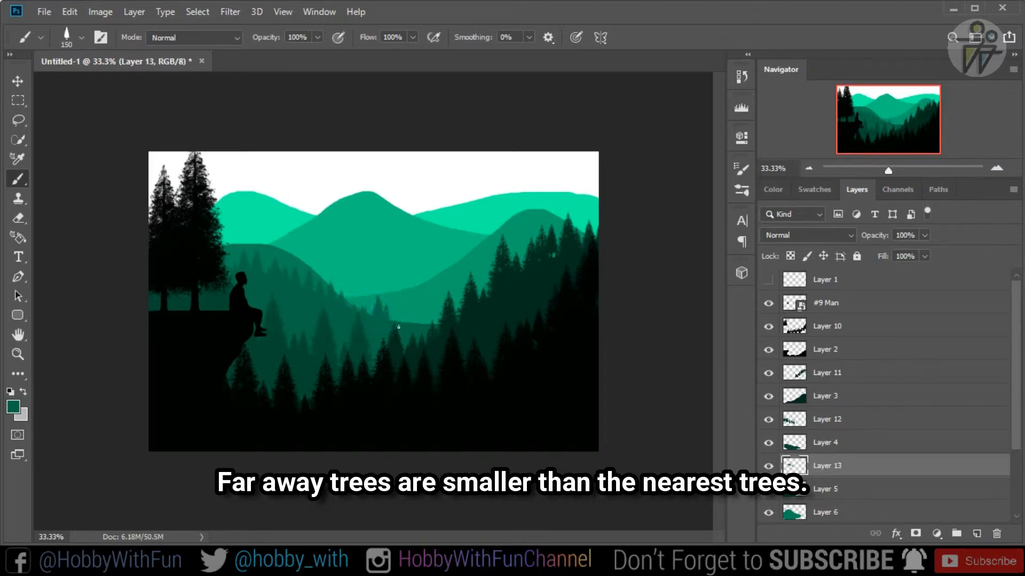
{"action": "left_click", "coordinate": [321, 299]}
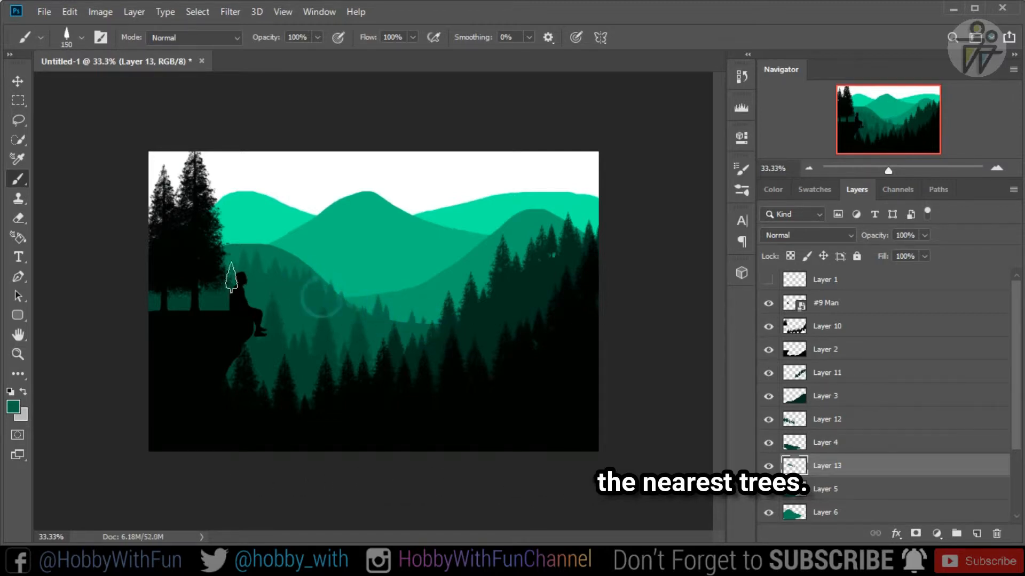
- Add a new layer above Layer 6 and match the foreground colour to that hill's green for its small ridge trees
{"action": "left_click_drag", "start_coordinate": [1014, 367], "coordinate": [1013, 423]}
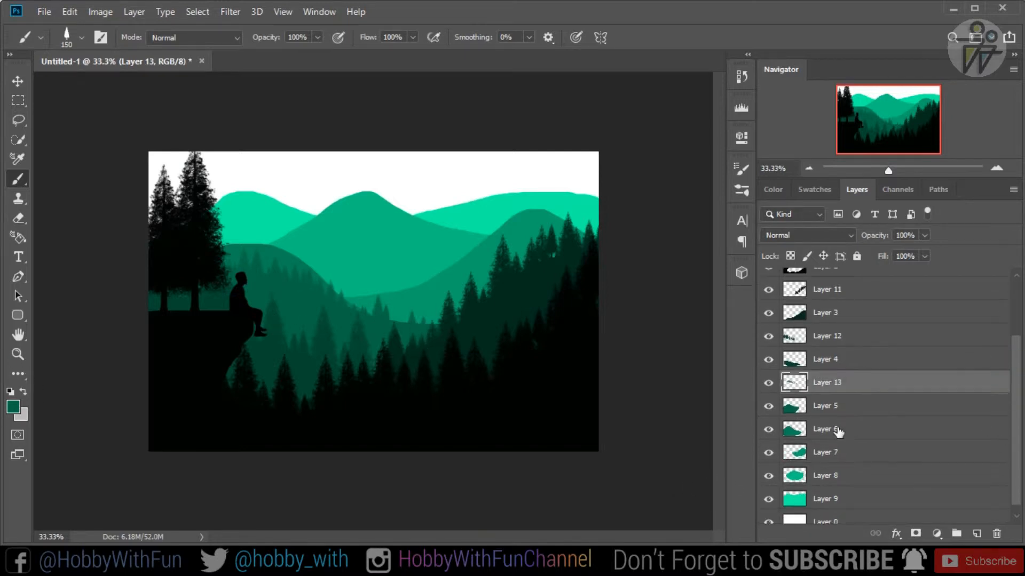
{"action": "left_click", "coordinate": [833, 431]}
{"action": "left_click", "coordinate": [770, 430]}
{"action": "left_click", "coordinate": [769, 430]}
{"action": "left_click", "coordinate": [976, 535]}
{"action": "left_click", "coordinate": [13, 408]}
{"action": "key", "text": "Return"}
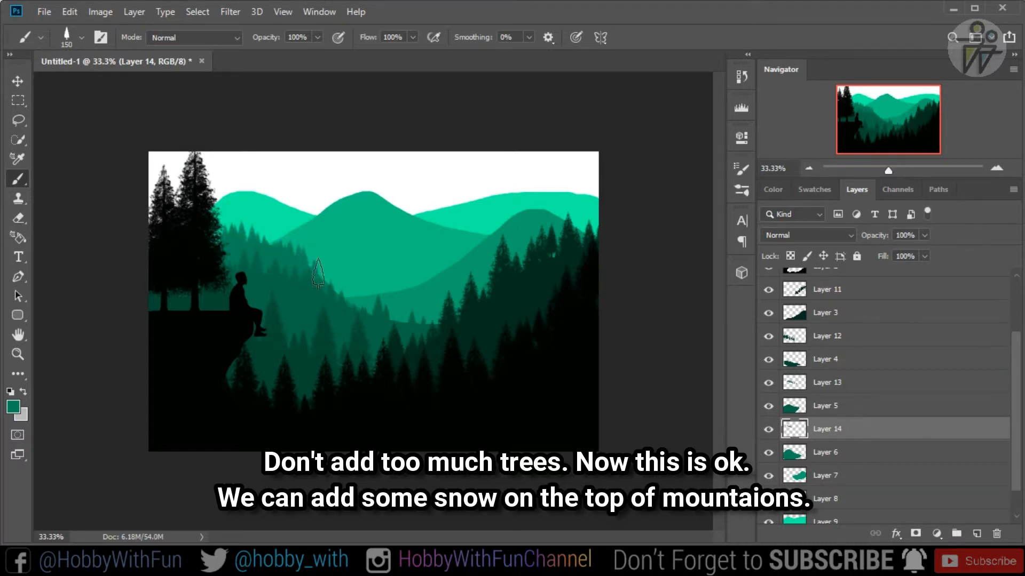
- Add a new layer above Layer 7 and match the foreground colour to that hill's green for its ridge trees
{"action": "left_click", "coordinate": [824, 475]}
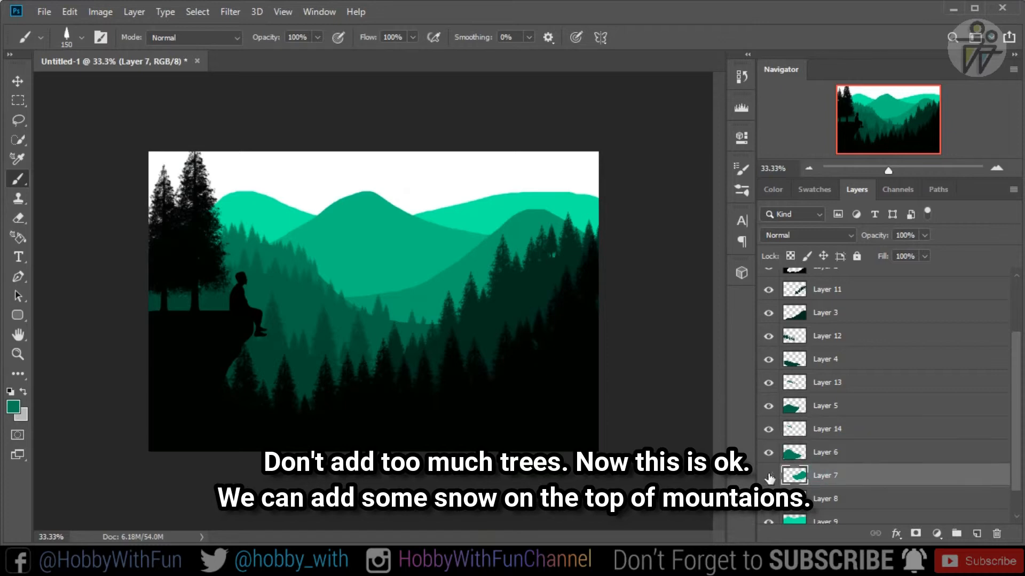
{"action": "left_click", "coordinate": [977, 534]}
{"action": "left_click", "coordinate": [13, 406]}
{"action": "left_click", "coordinate": [840, 142]}
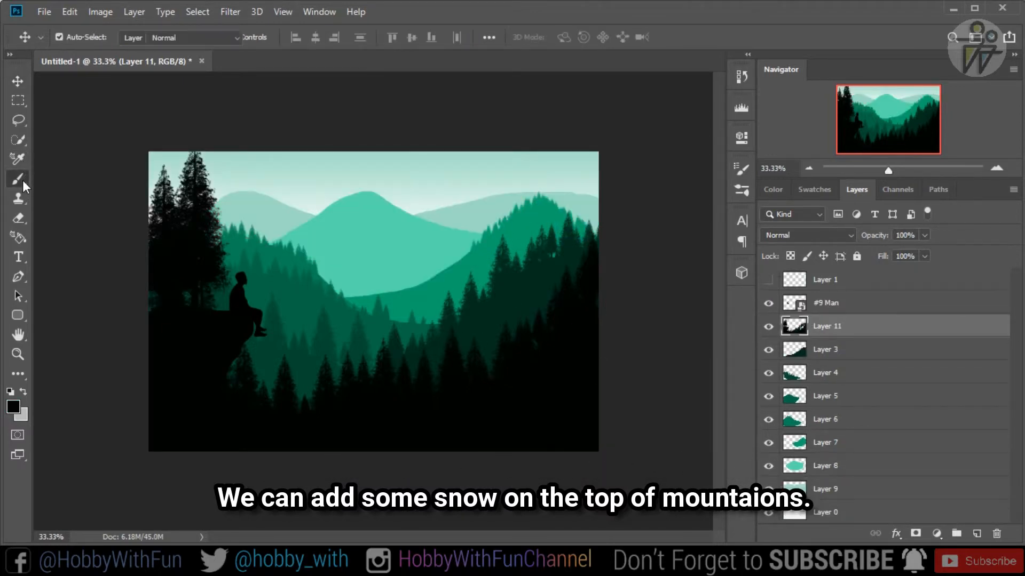
- Switch the brush to Soft Round Pressure Opacity and Flow at 1200 px and set its hardness to 6%
{"action": "left_click", "coordinate": [22, 180]}
{"action": "left_click", "coordinate": [83, 38]}
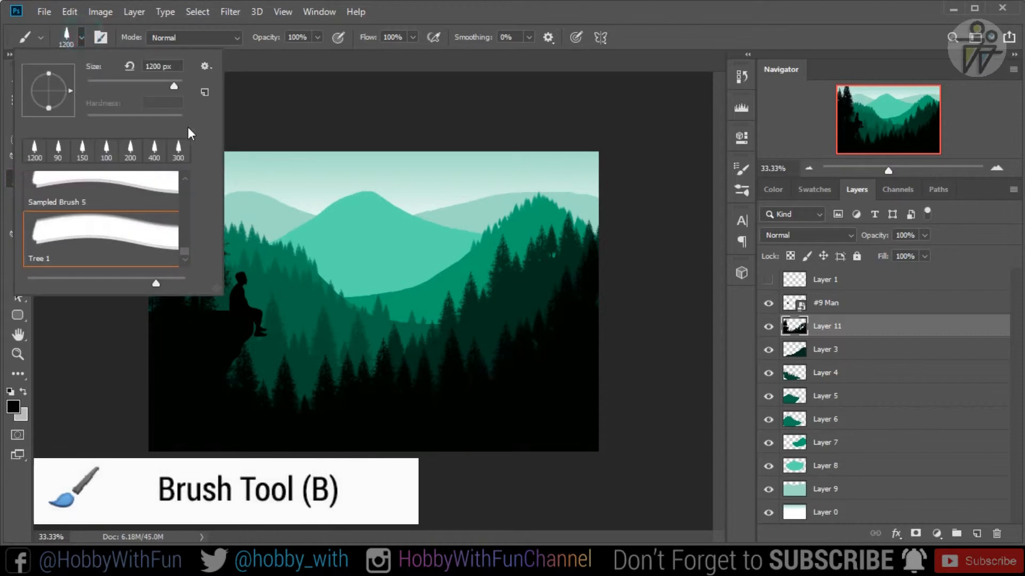
{"action": "left_click_drag", "start_coordinate": [184, 225], "coordinate": [182, 194]}
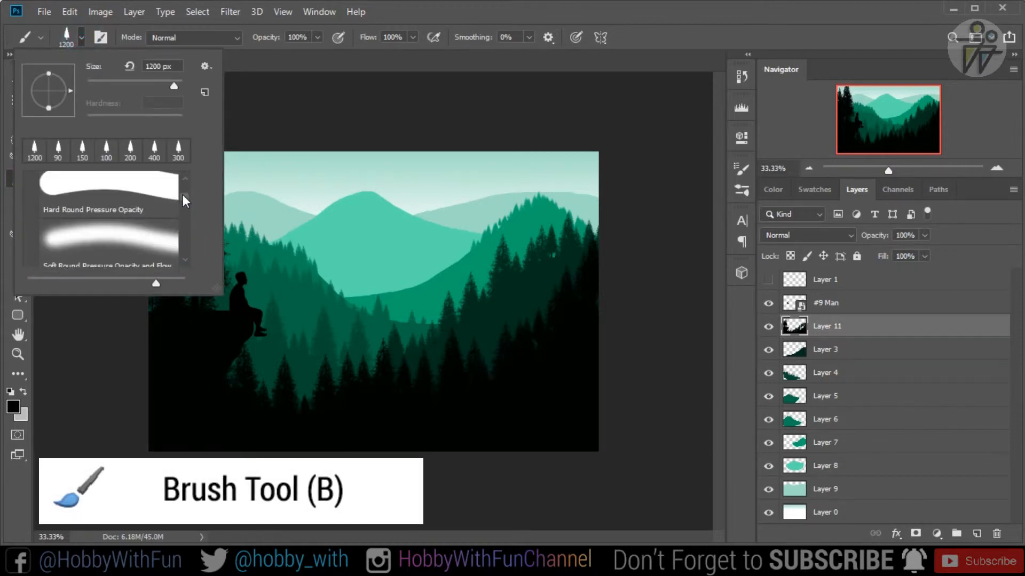
{"action": "left_click", "coordinate": [129, 231]}
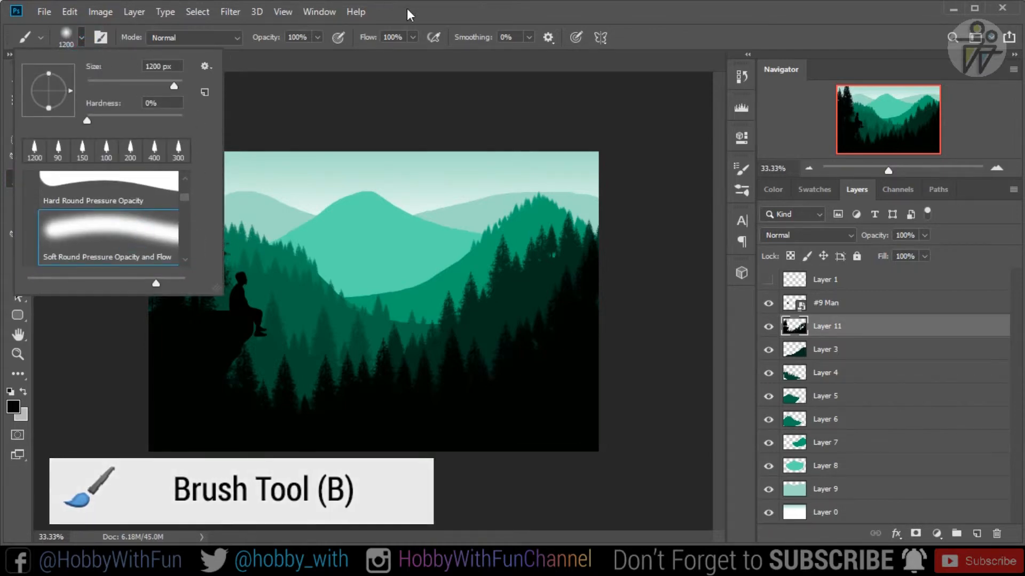
{"action": "left_click", "coordinate": [88, 121]}
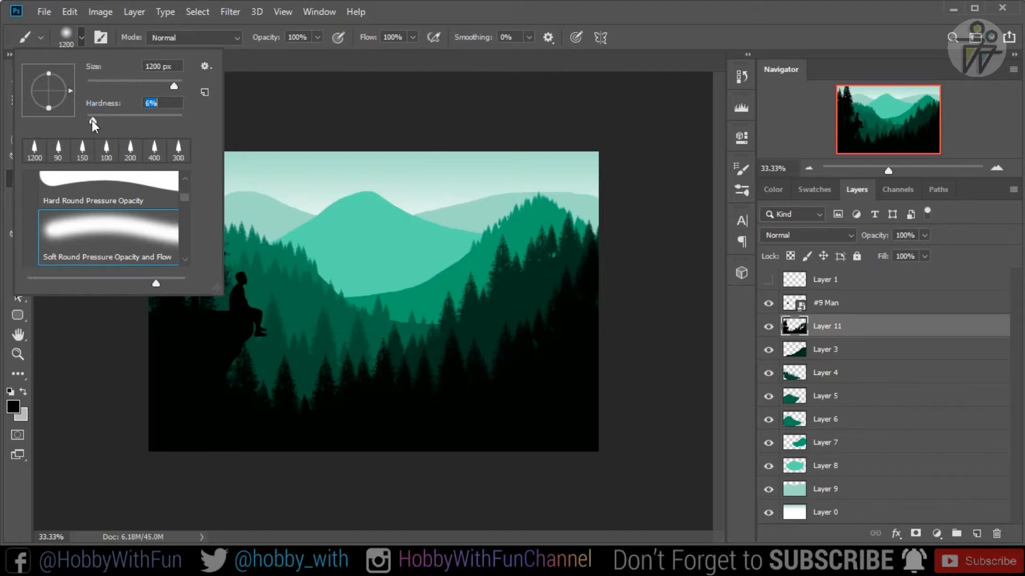
{"action": "left_click", "coordinate": [435, 6]}
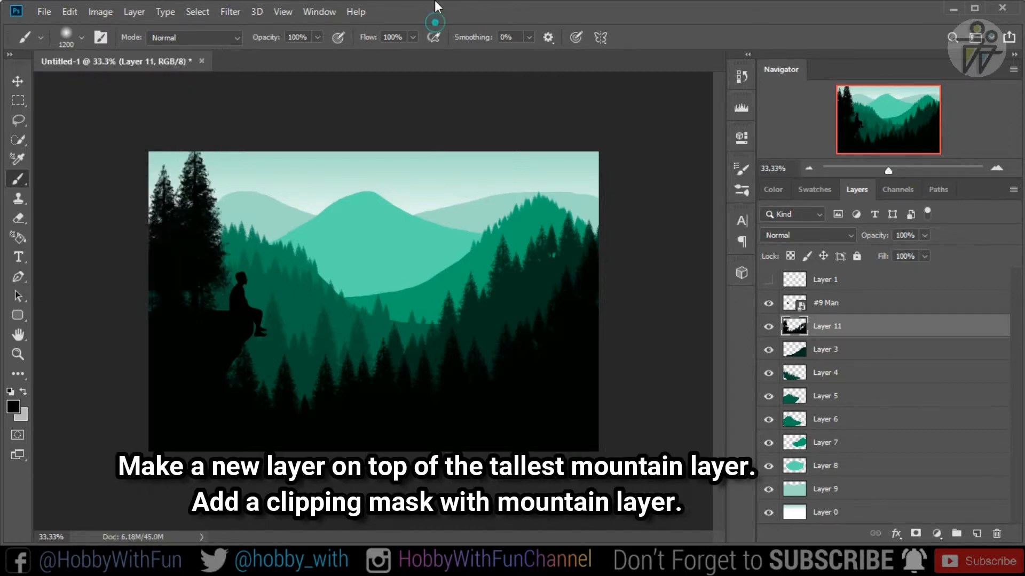
- Reduce the soft brush's size, swap the foreground colour to white and lower the brush flow to 38%
{"action": "key", "text": "bracketleft"}
{"action": "key", "text": "bracketleft"}
{"action": "key", "text": "bracketleft"}
{"action": "key", "text": "bracketleft"}
{"action": "key", "text": "x"}
{"action": "left_click", "coordinate": [413, 38]}
{"action": "left_click", "coordinate": [411, 54]}
{"action": "left_click_drag", "start_coordinate": [408, 54], "coordinate": [403, 54]}
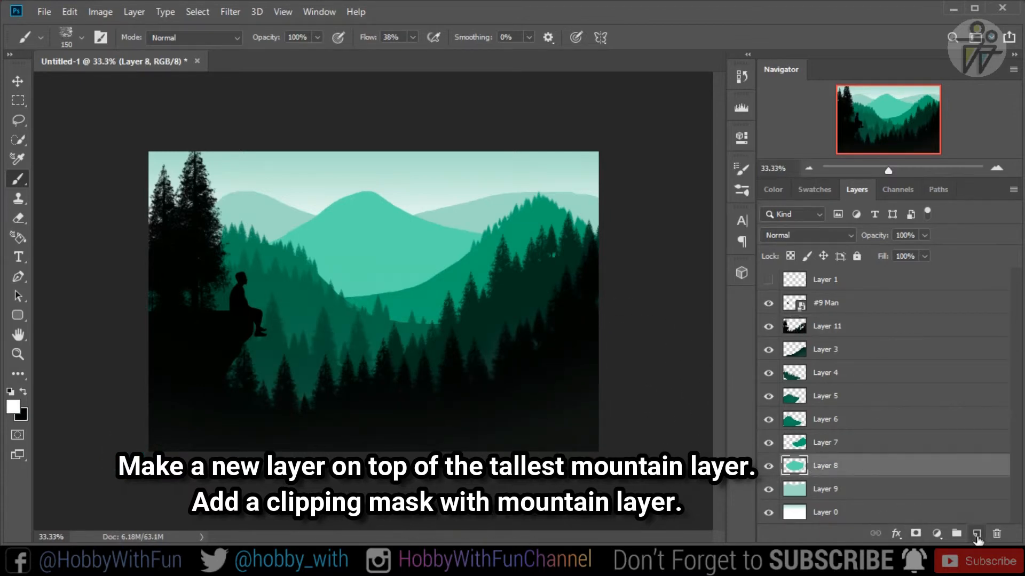
- Add a new layer above Layer 8, the tallest mountain, and clip it to that layer
{"action": "left_click", "coordinate": [977, 534]}
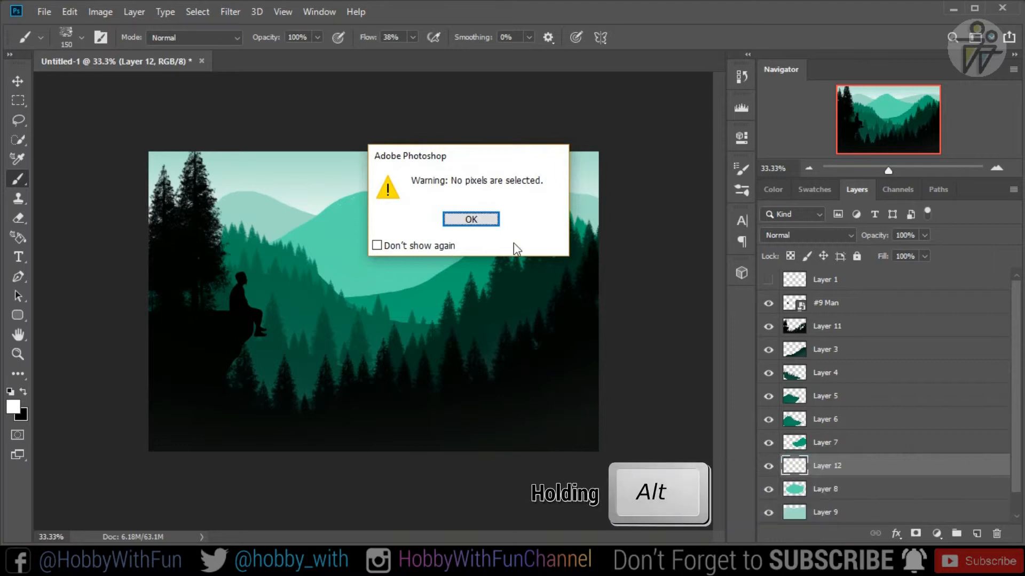
{"action": "left_click", "coordinate": [488, 221]}
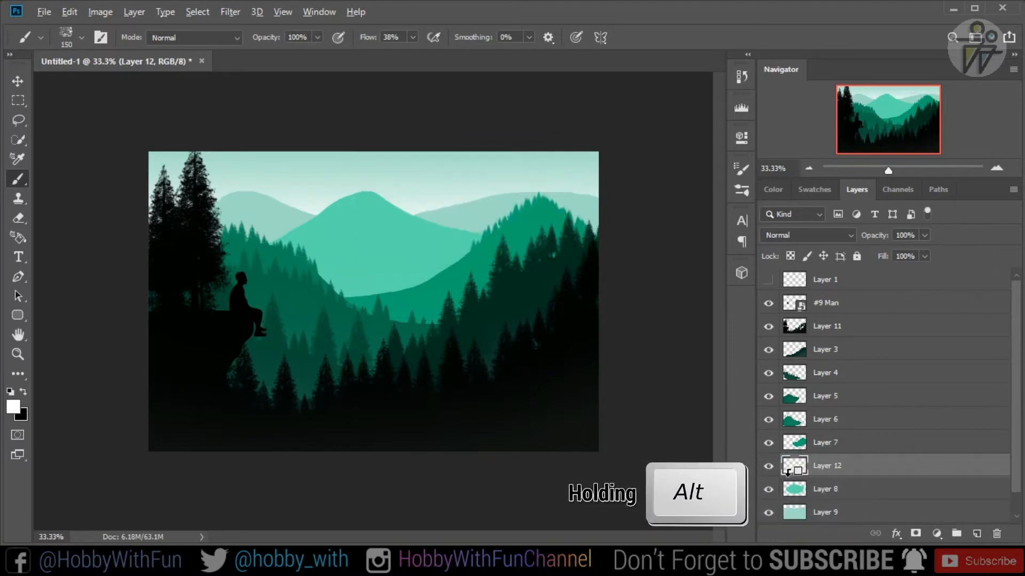
{"action": "left_click", "coordinate": [789, 471], "text": "alt"}
- Paint white snow with the 150 px textured brush along the peak and both upper slopes of the tallest mountain
{"action": "mouse_move", "coordinate": [355, 201]}
{"action": "left_mouse_down"}
{"action": "mouse_move", "coordinate": [321, 204]}
{"action": "mouse_move", "coordinate": [296, 233]}
{"action": "left_mouse_up"}
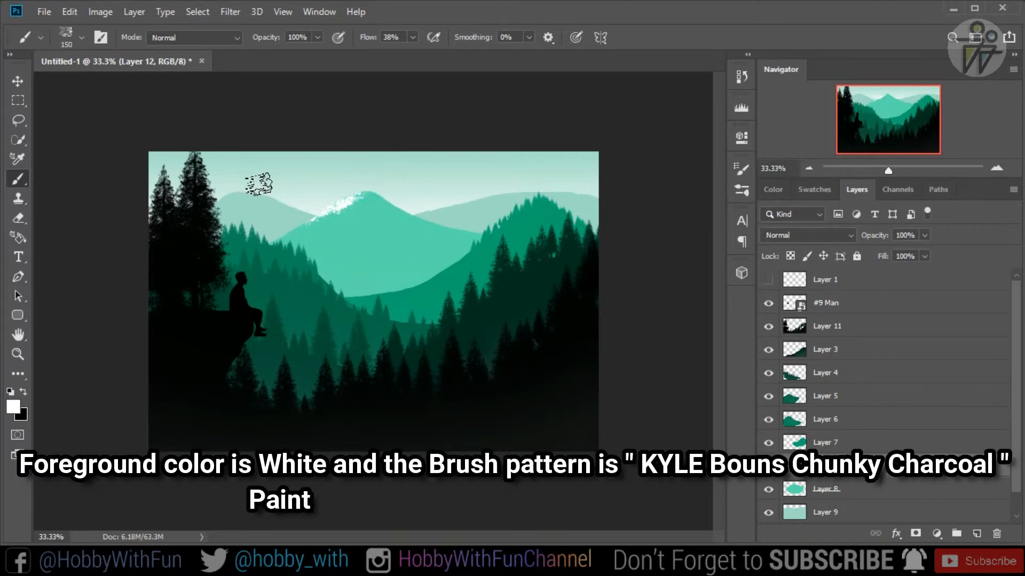
{"action": "left_click_drag", "start_coordinate": [379, 187], "coordinate": [457, 210]}
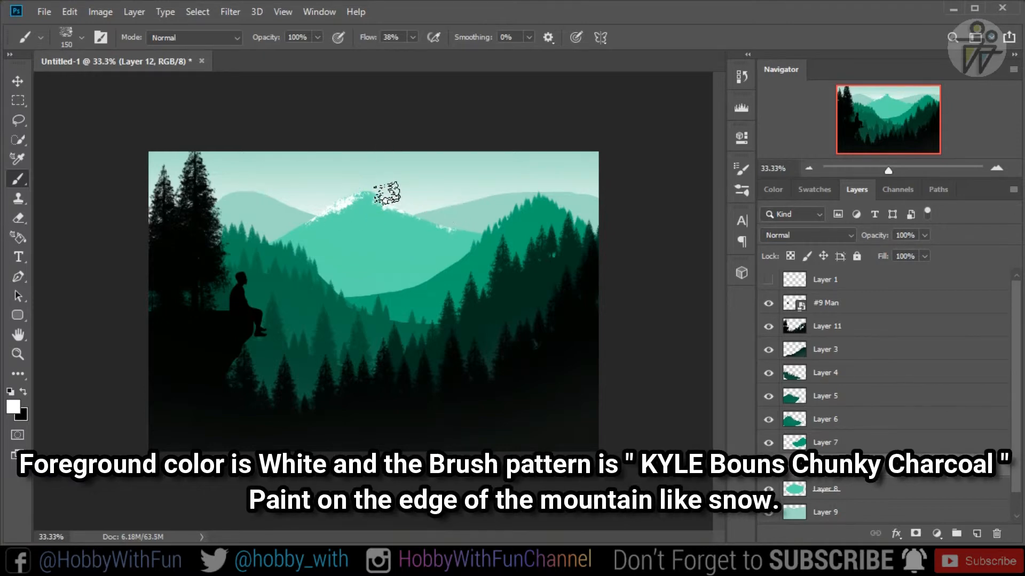
{"action": "mouse_move", "coordinate": [371, 188]}
{"action": "left_mouse_down"}
{"action": "mouse_move", "coordinate": [453, 172]}
{"action": "mouse_move", "coordinate": [378, 184]}
{"action": "left_mouse_up"}
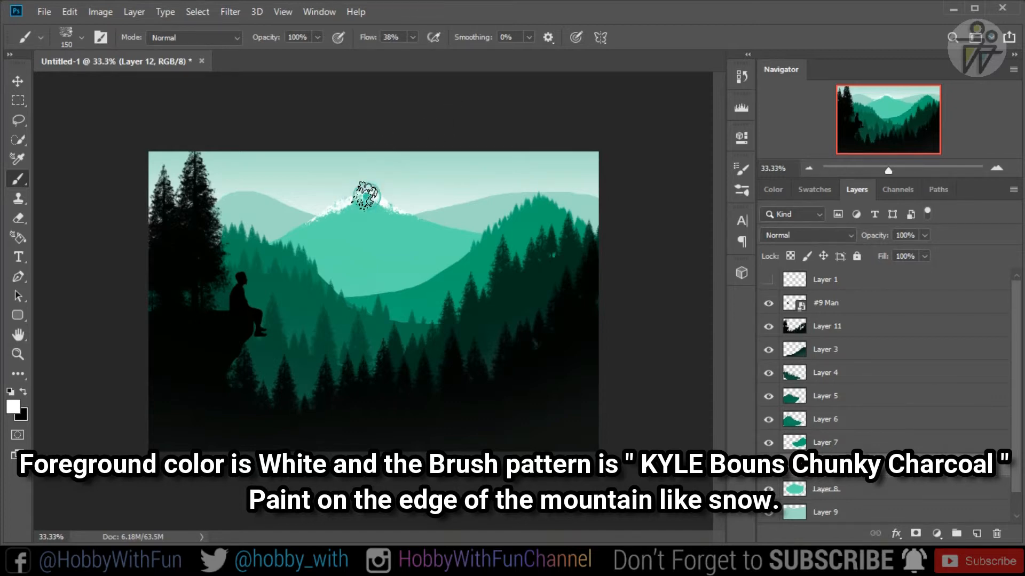
{"action": "left_click", "coordinate": [362, 202]}
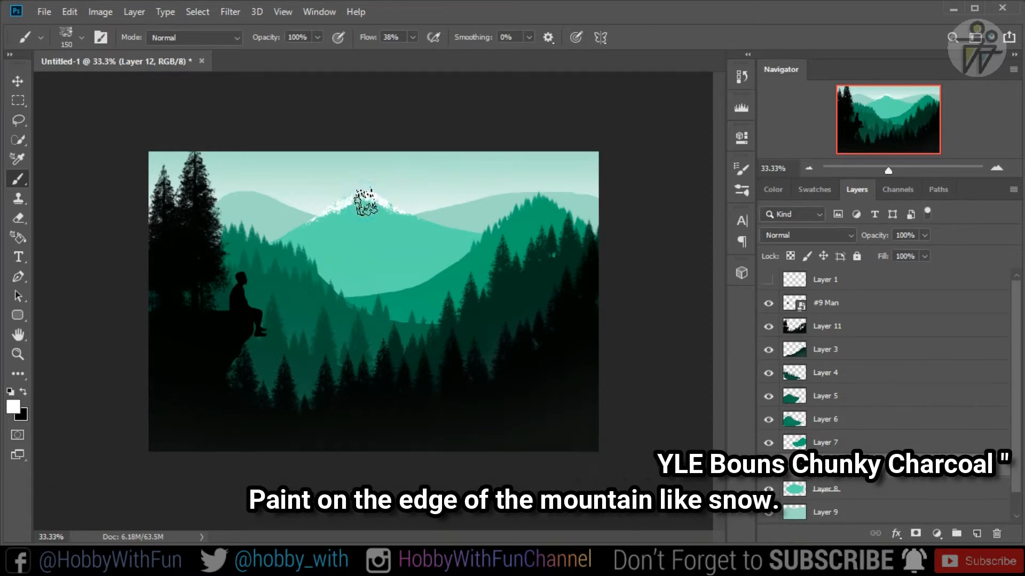
{"action": "left_click", "coordinate": [360, 202]}
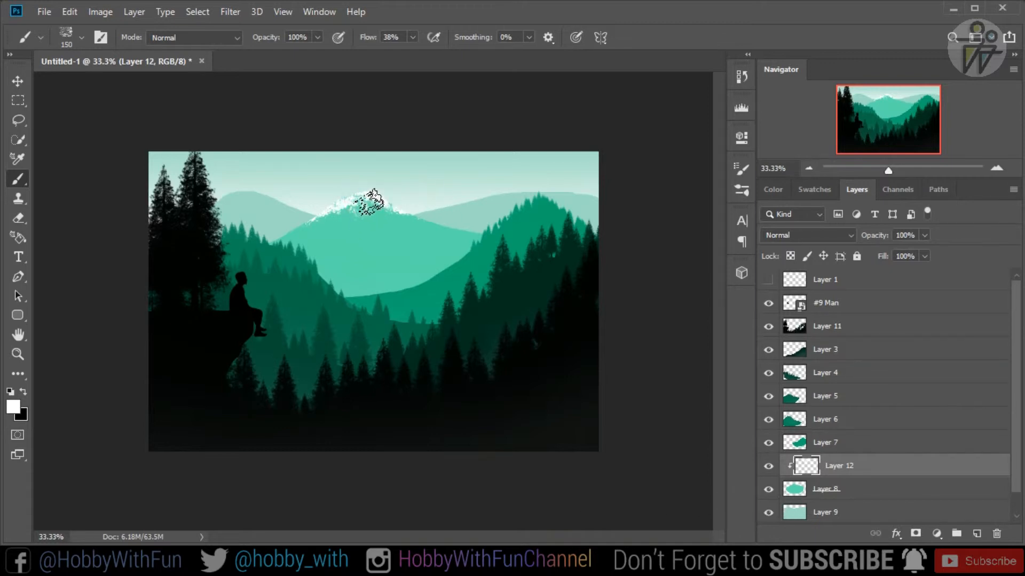
{"action": "left_click", "coordinate": [358, 189]}
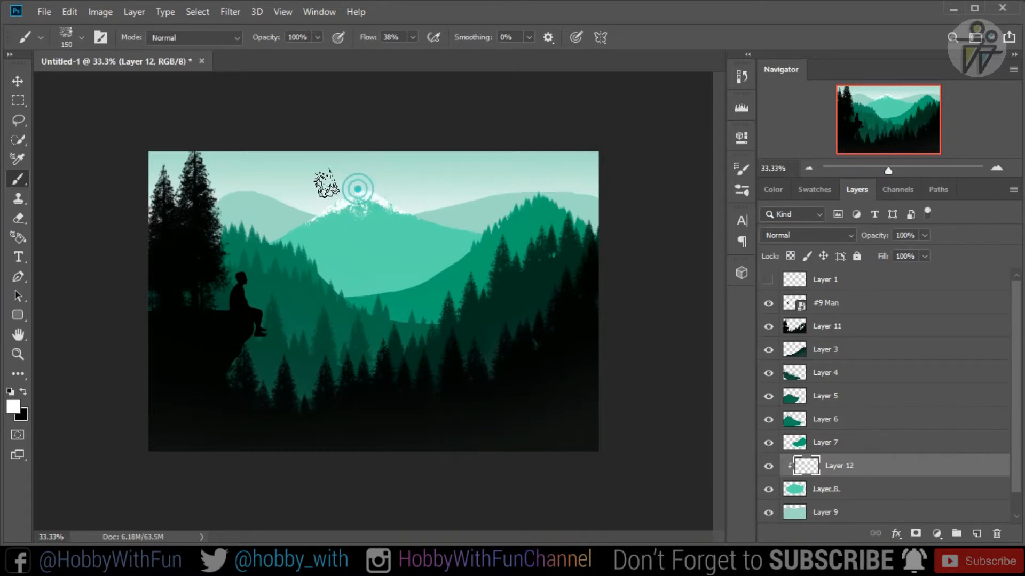
{"action": "left_click", "coordinate": [367, 187]}
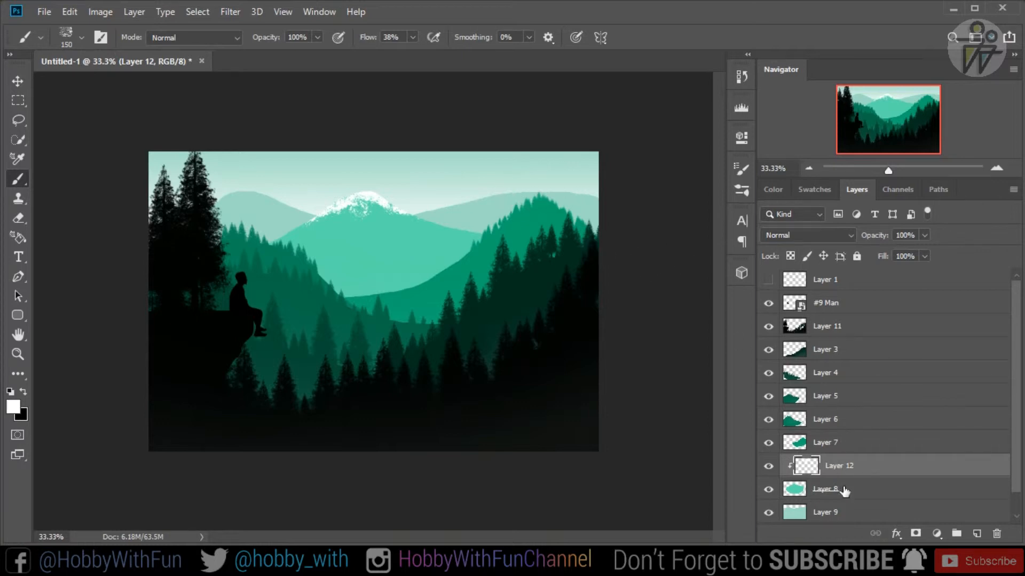
- Add a new layer clipped to Layer 9 and paint white snow along the ridges of the two distant mountains
{"action": "left_click", "coordinate": [843, 513]}
{"action": "left_click", "coordinate": [976, 533]}
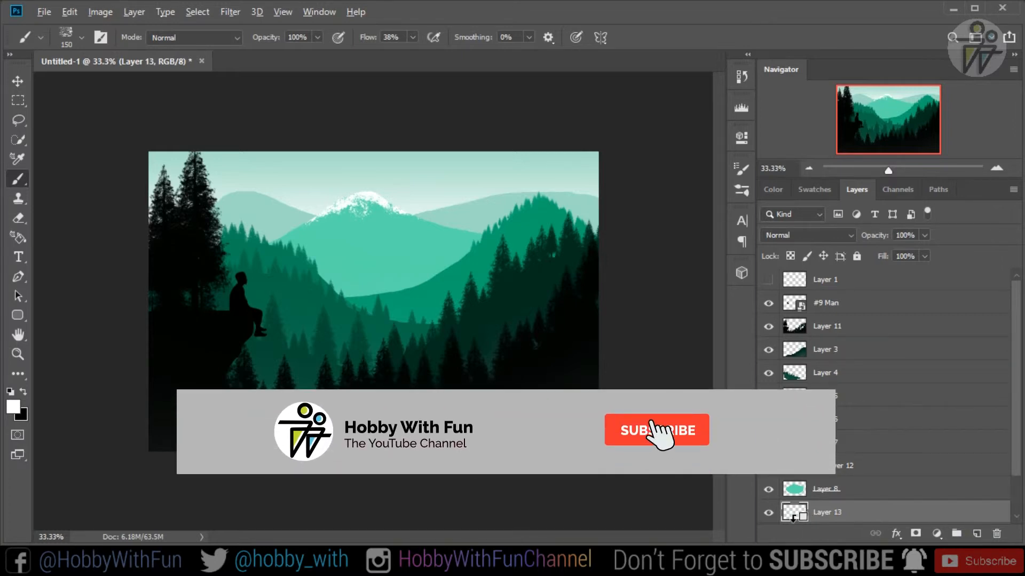
{"action": "left_click", "coordinate": [792, 516], "text": "alt"}
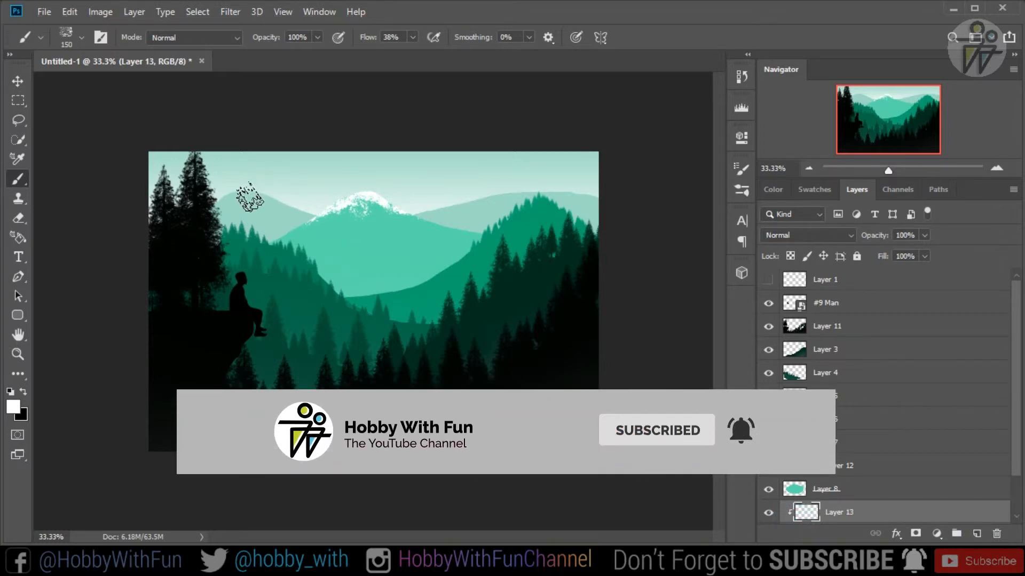
{"action": "mouse_move", "coordinate": [244, 198]}
{"action": "left_mouse_down"}
{"action": "mouse_move", "coordinate": [214, 215]}
{"action": "mouse_move", "coordinate": [232, 200]}
{"action": "mouse_move", "coordinate": [334, 206]}
{"action": "left_mouse_up"}
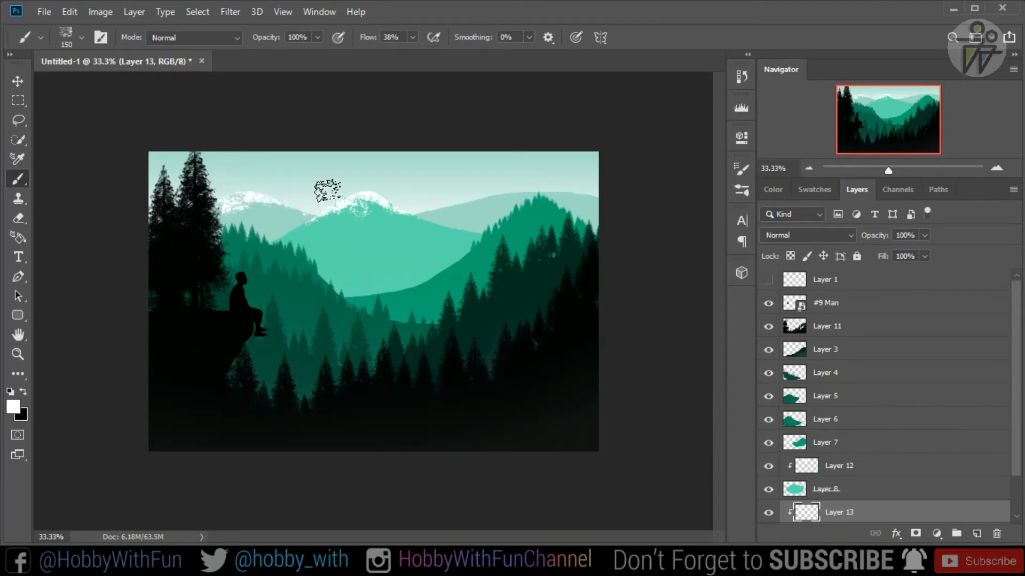
{"action": "mouse_move", "coordinate": [499, 189]}
{"action": "left_mouse_down"}
{"action": "mouse_move", "coordinate": [526, 179]}
{"action": "mouse_move", "coordinate": [604, 186]}
{"action": "left_mouse_up"}
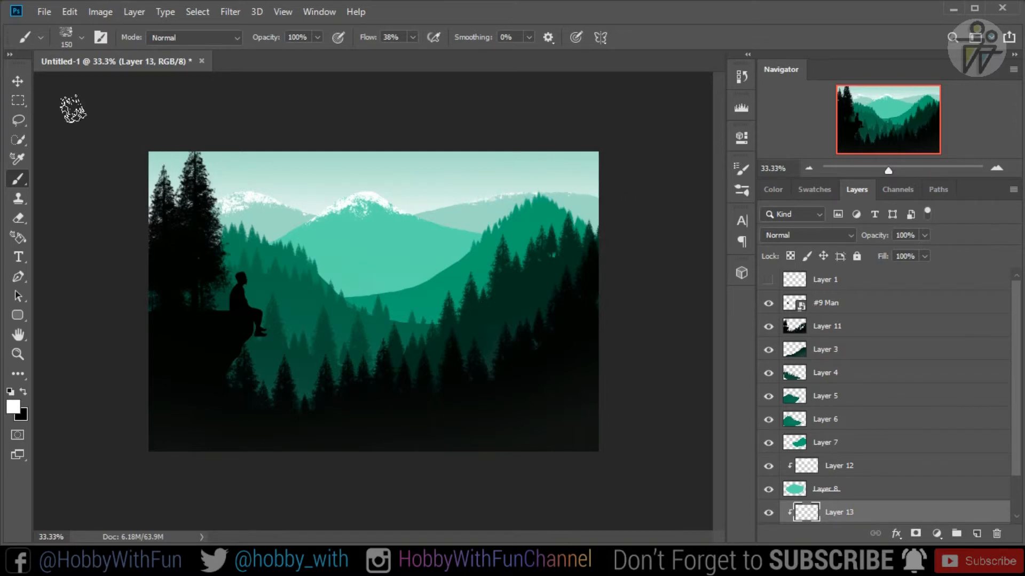
- Select the #9 Man layer and compare the artwork with the Layer 1 draft lines, leaving Layer 1 hidden
{"action": "left_click", "coordinate": [18, 81]}
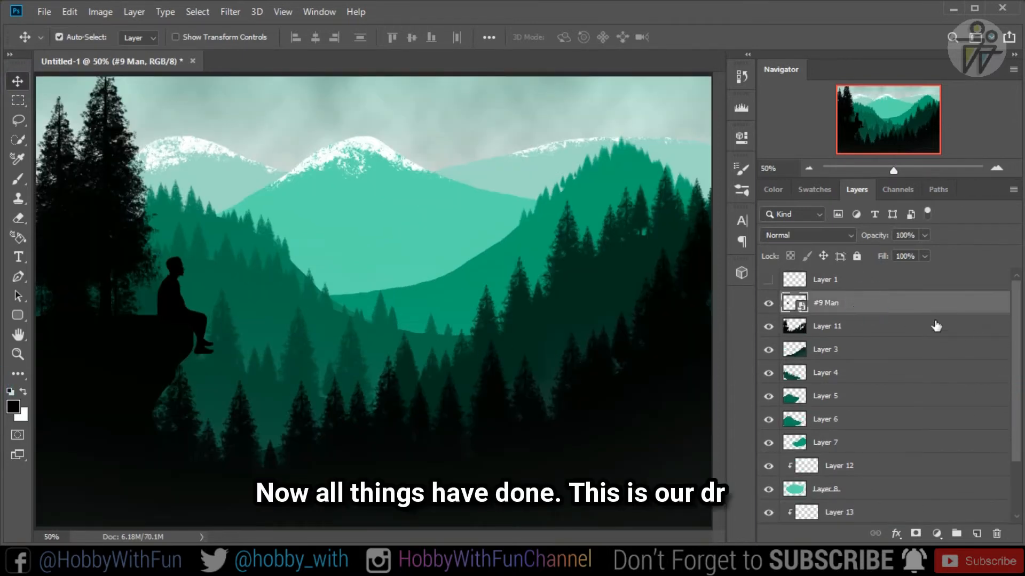
{"action": "left_click", "coordinate": [862, 302]}
{"action": "left_click", "coordinate": [768, 281]}
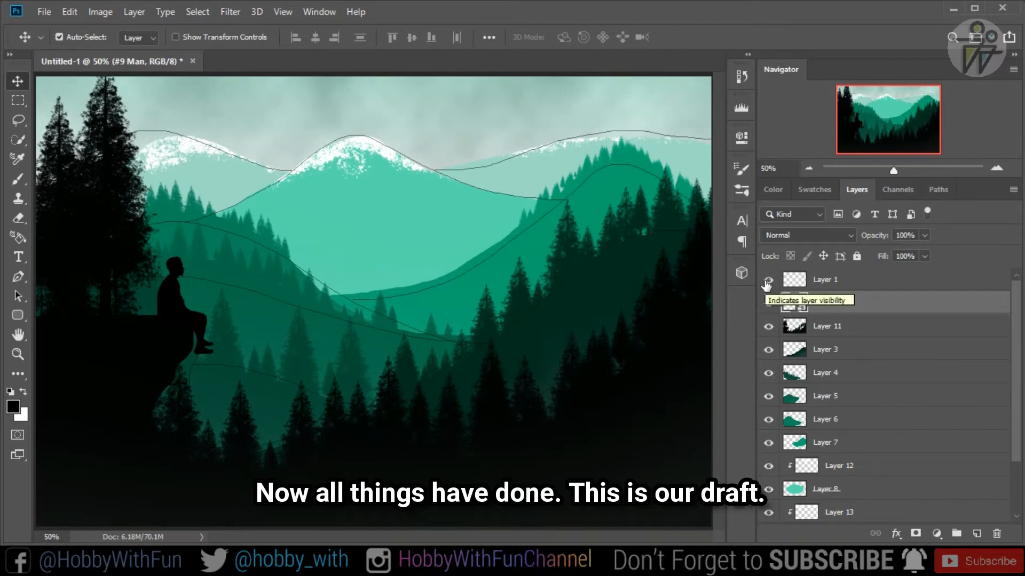
{"action": "left_click", "coordinate": [768, 281]}
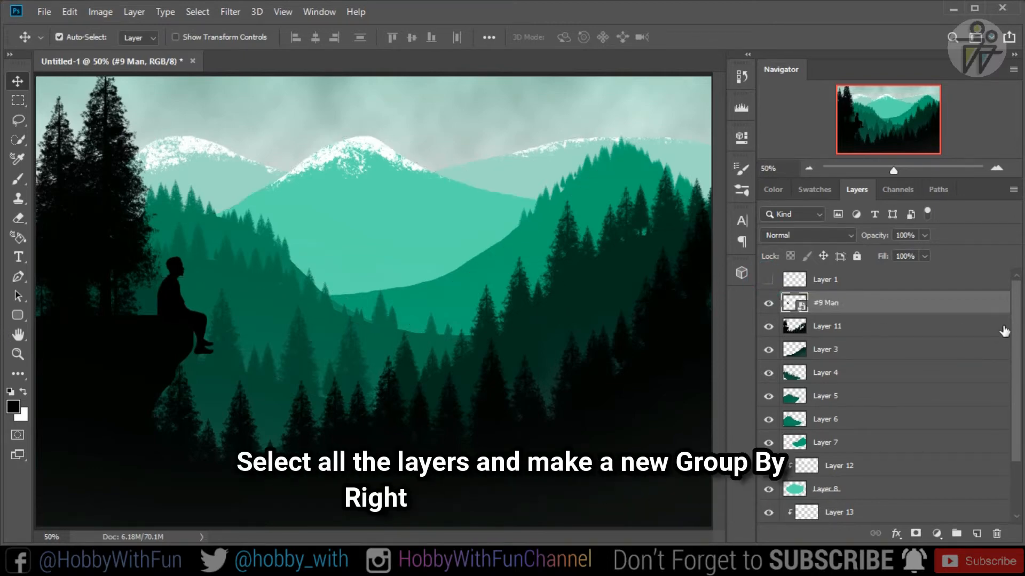
- Group all layers from #9 Man down to Layer 0 as Group 1 in Pass Through mode
{"action": "scroll", "coordinate": [1004, 333], "scroll_direction": "down", "scroll_amount": 3}
{"action": "left_click", "coordinate": [851, 518], "text": "shift"}
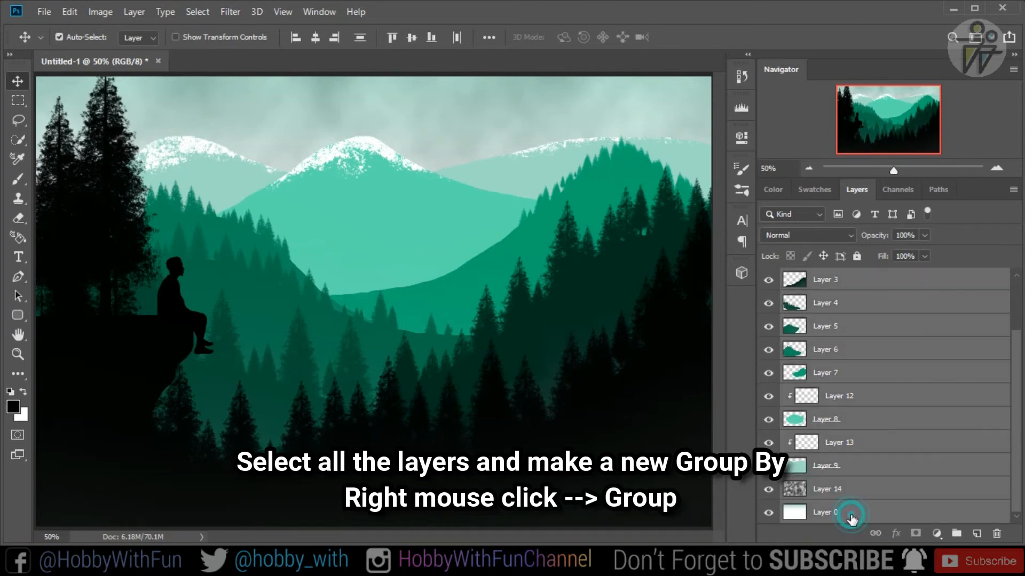
{"action": "right_click", "coordinate": [836, 287]}
{"action": "left_click", "coordinate": [687, 106]}
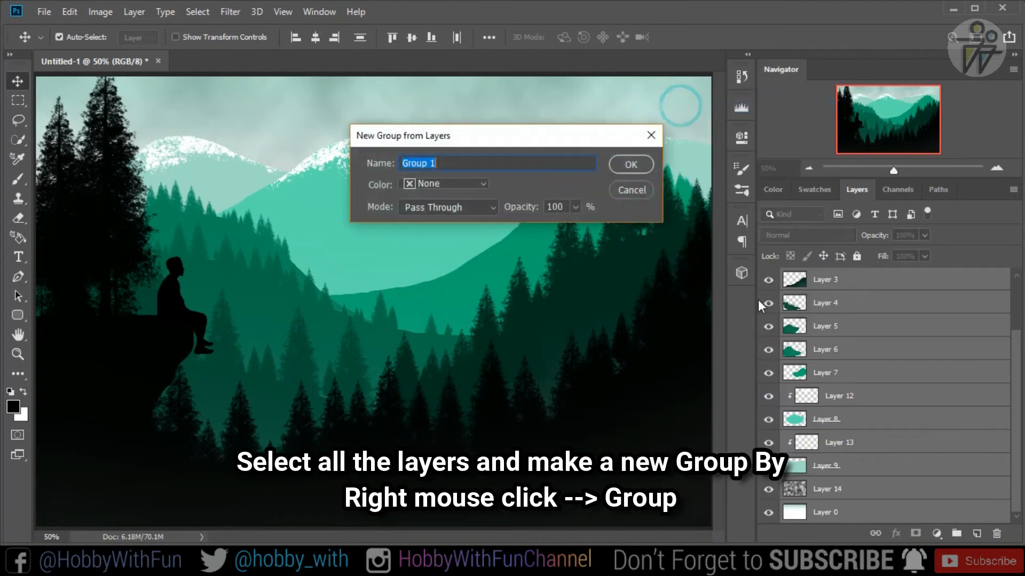
{"action": "left_click", "coordinate": [636, 170]}
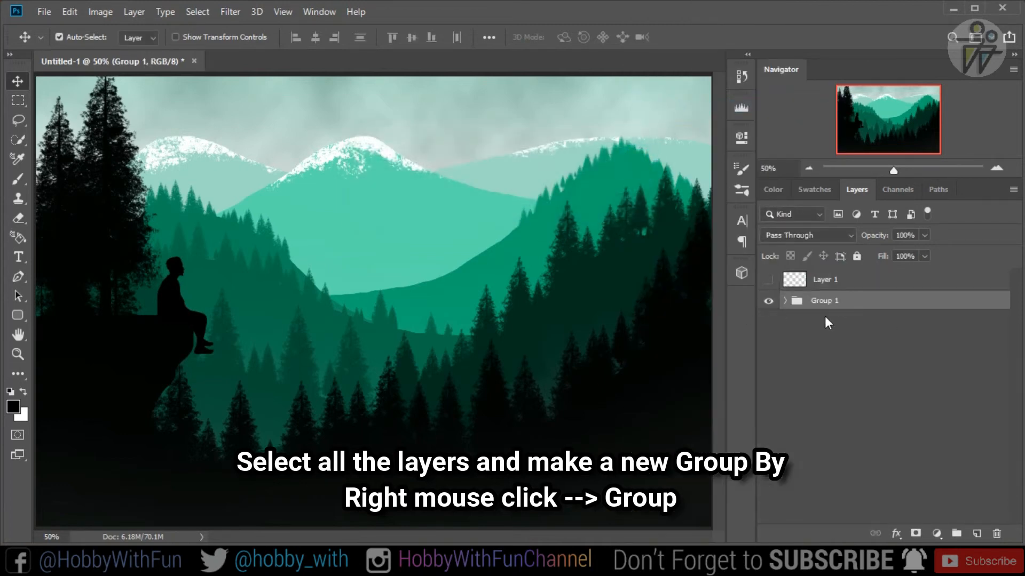
- Check Group 1's visibility and convert the group to a Smart Object
{"action": "left_click", "coordinate": [769, 302]}
{"action": "left_click", "coordinate": [769, 301]}
{"action": "right_click", "coordinate": [822, 303]}
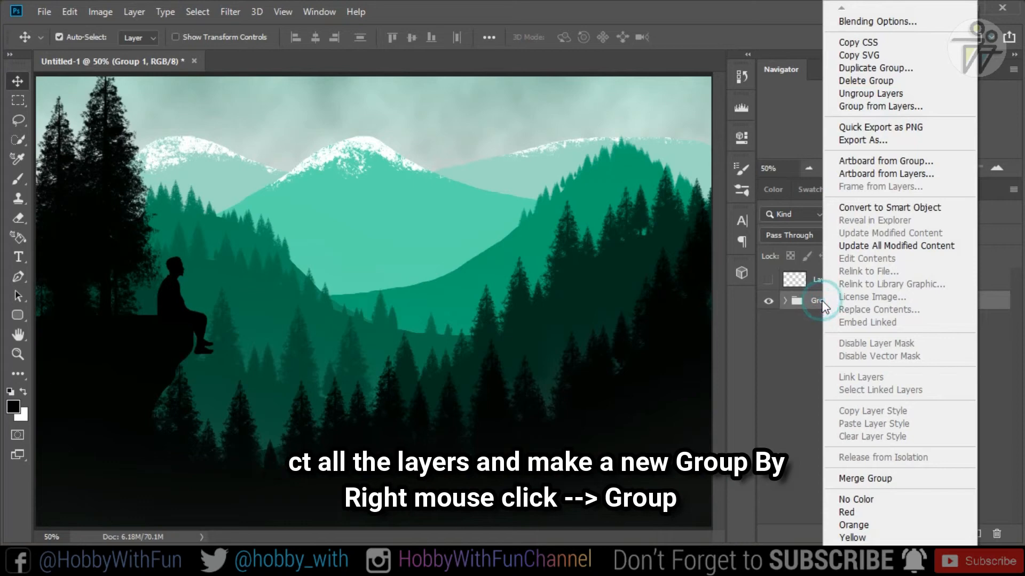
{"action": "left_click", "coordinate": [885, 202]}
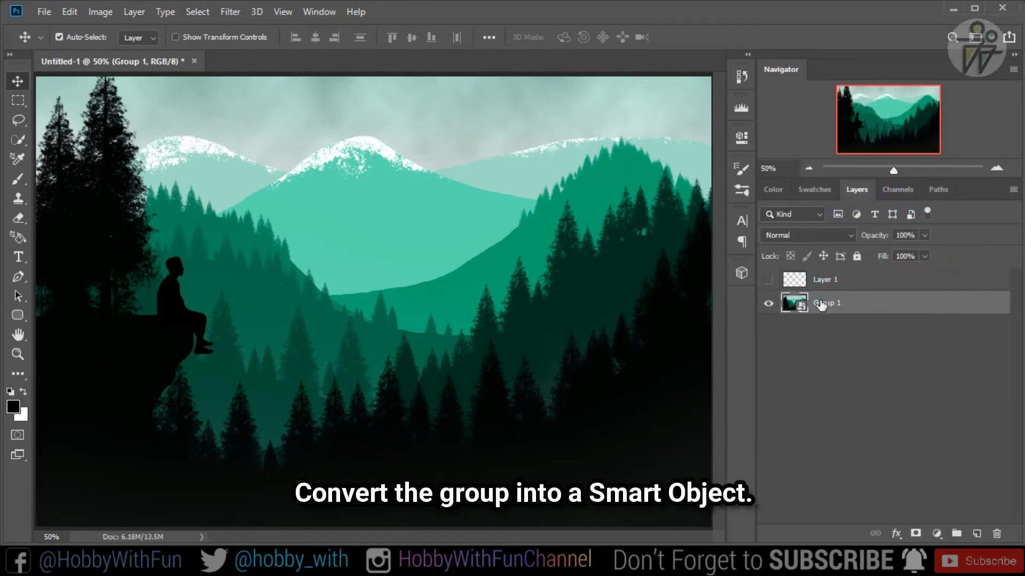
{"action": "left_click", "coordinate": [854, 338]}
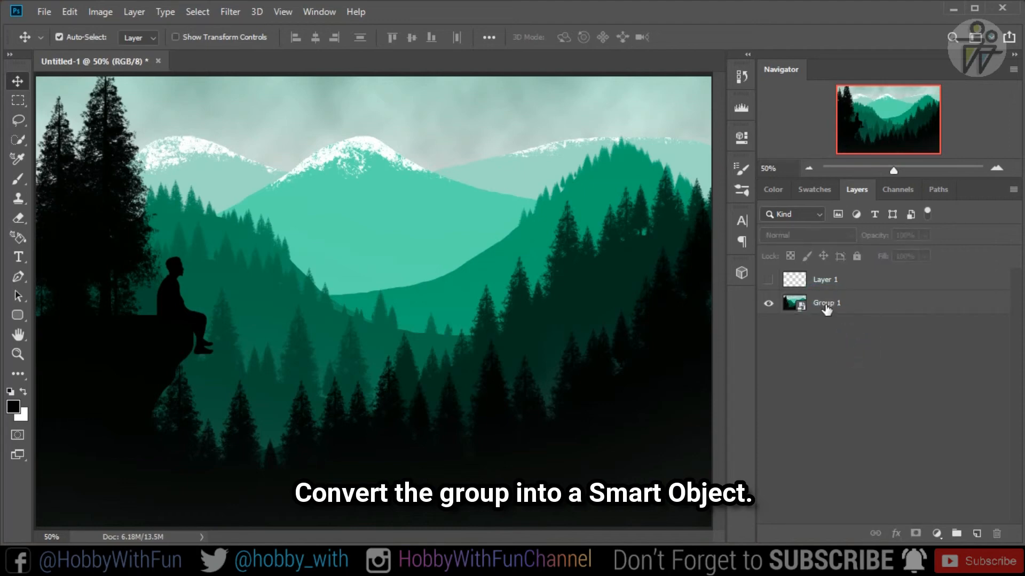
{"action": "left_click", "coordinate": [228, 13]}
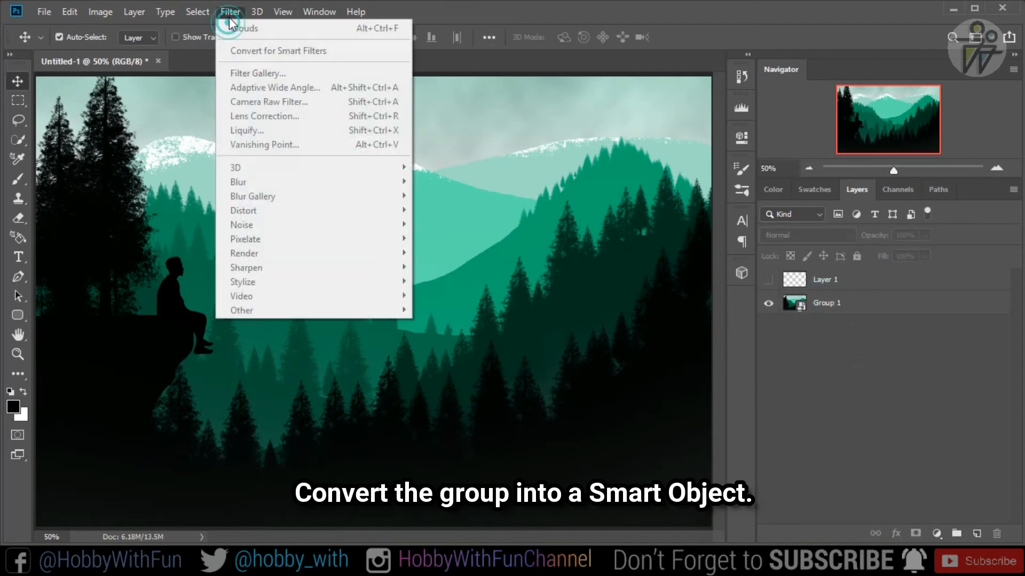
{"action": "left_click", "coordinate": [872, 308]}
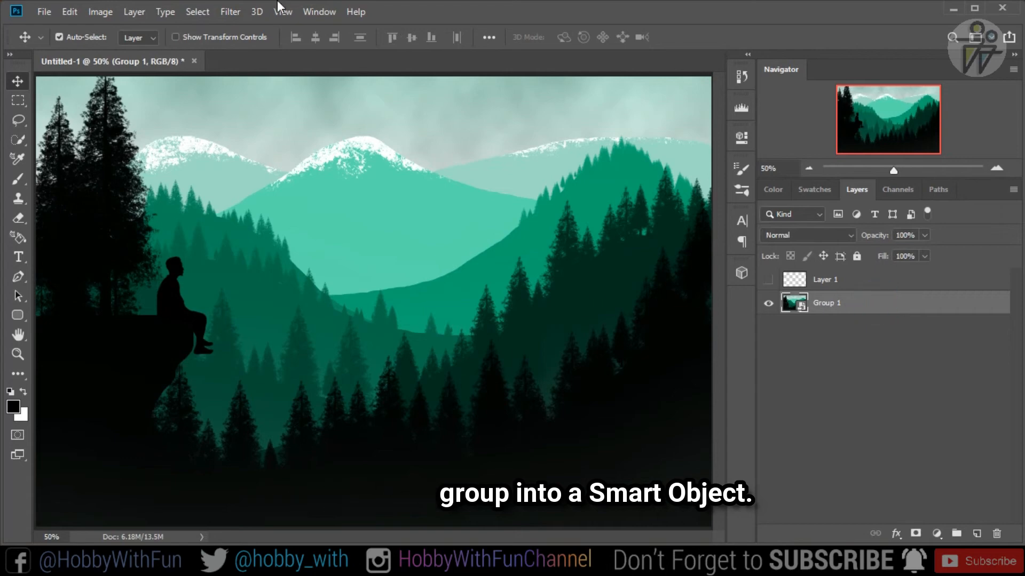
- Apply a 105mm Prime Lens Flare at 111% brightness to Group 1, centred just right of the tallest mountain's peak
{"action": "left_click", "coordinate": [236, 14]}
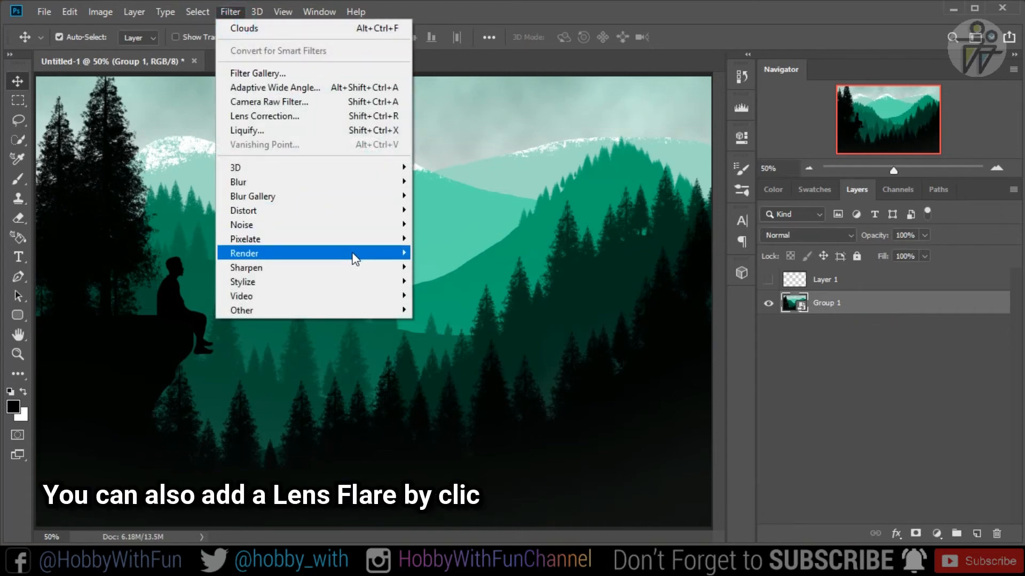
{"action": "mouse_move", "coordinate": [354, 254]}
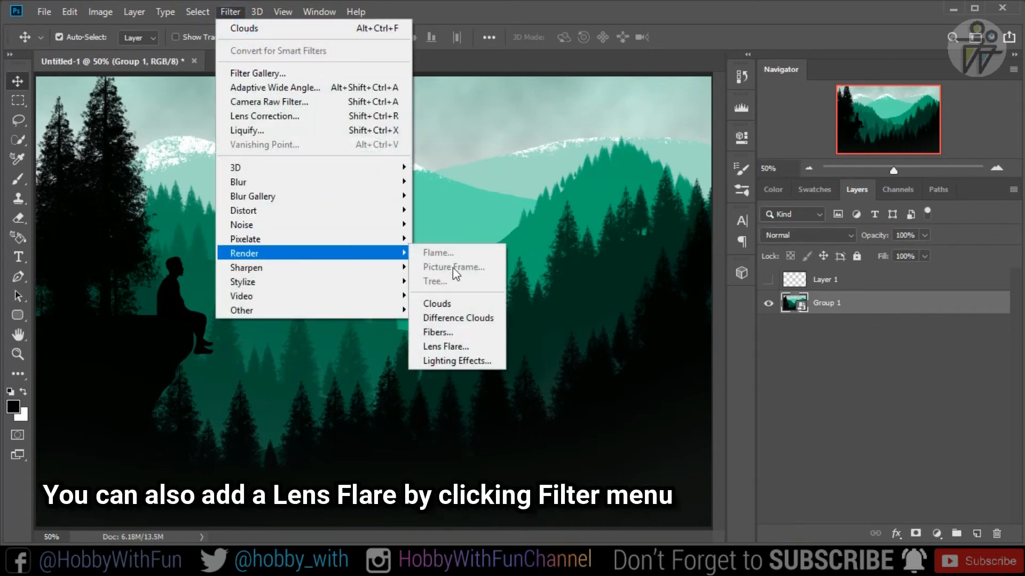
{"action": "left_click", "coordinate": [475, 348]}
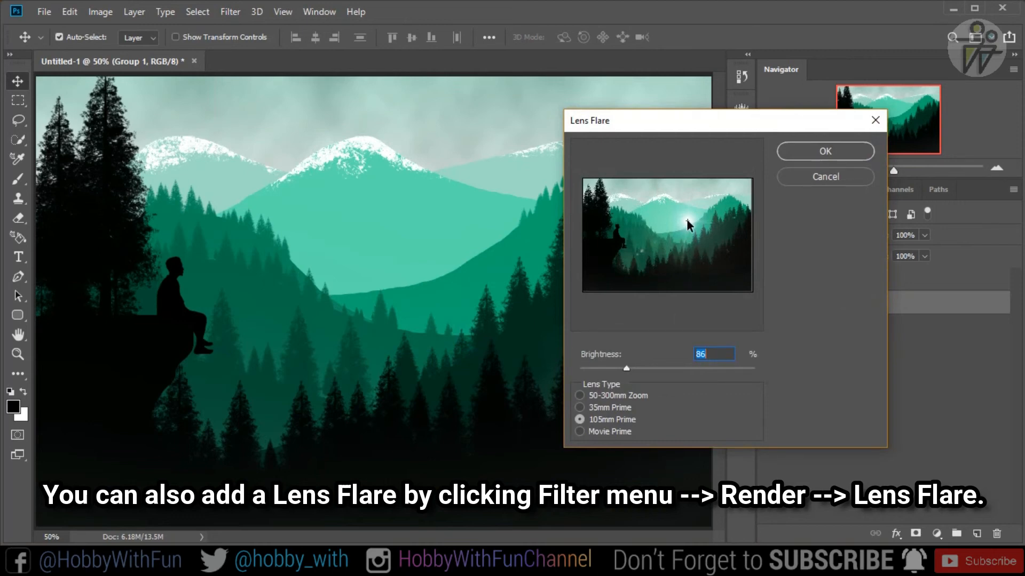
{"action": "left_click_drag", "start_coordinate": [686, 222], "coordinate": [691, 207]}
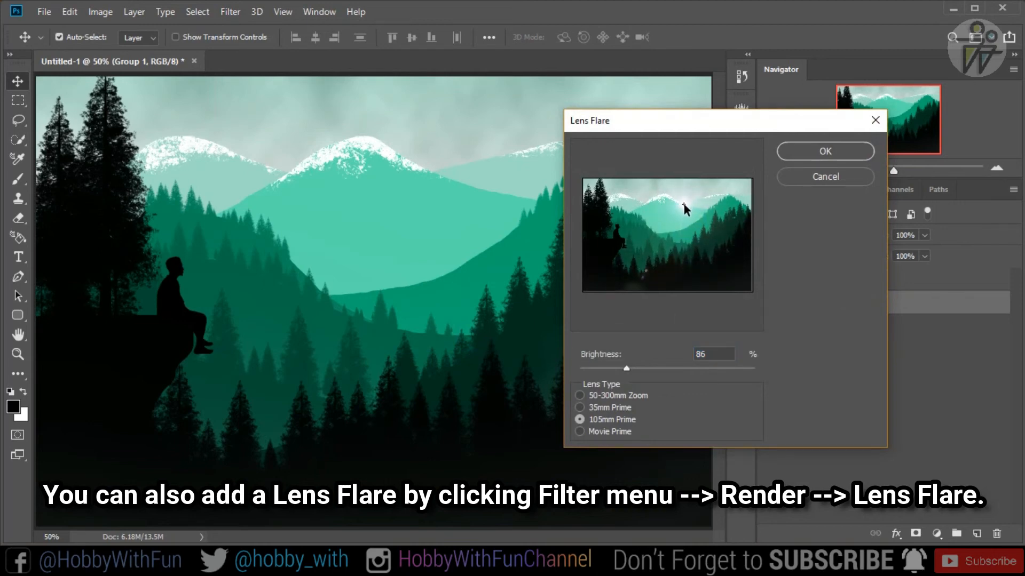
{"action": "mouse_move", "coordinate": [627, 368]}
{"action": "left_mouse_down"}
{"action": "mouse_move", "coordinate": [645, 369]}
{"action": "mouse_move", "coordinate": [627, 373]}
{"action": "left_mouse_up"}
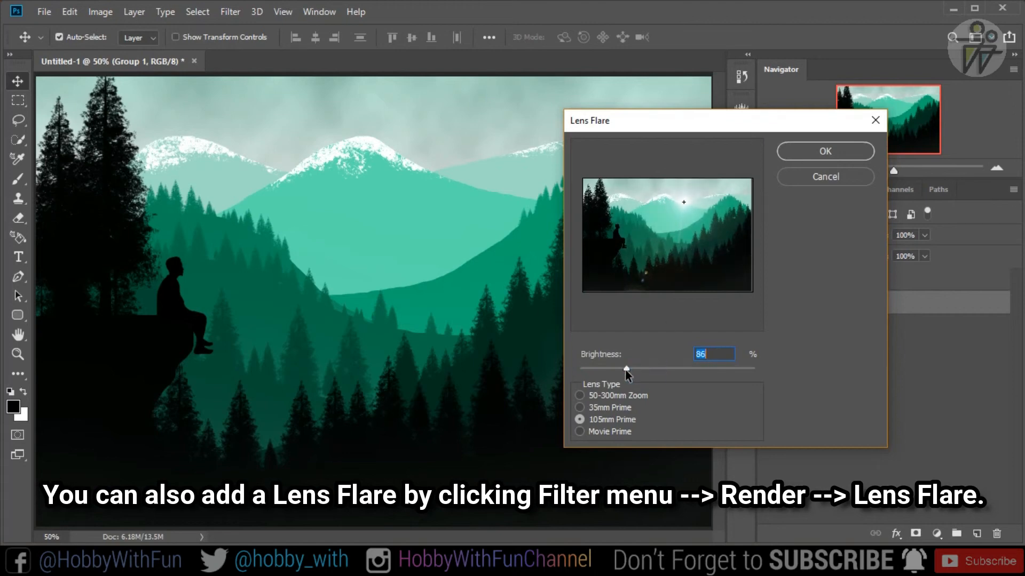
{"action": "left_click_drag", "start_coordinate": [686, 204], "coordinate": [749, 200]}
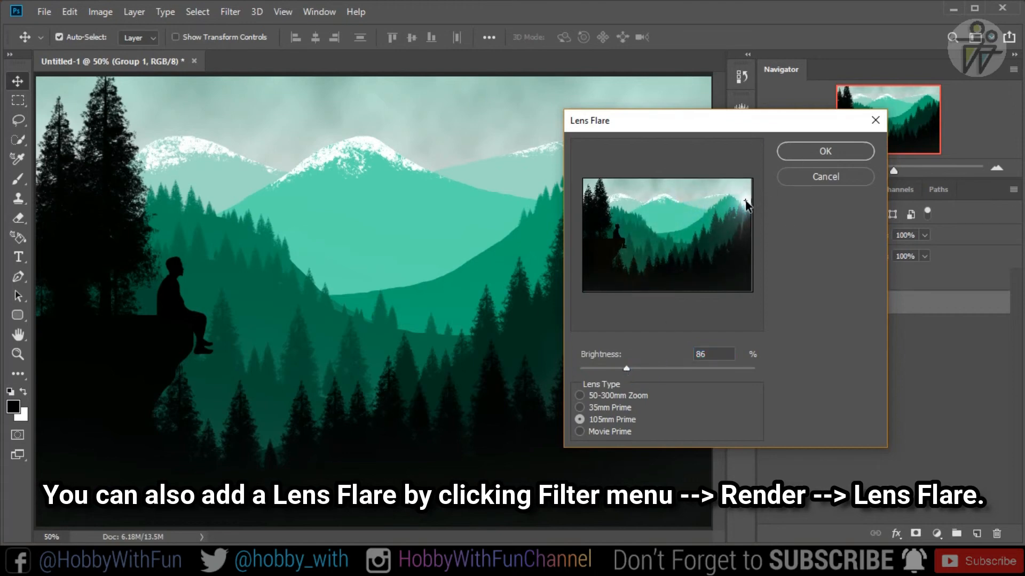
{"action": "mouse_move", "coordinate": [643, 367]}
{"action": "left_mouse_down"}
{"action": "mouse_move", "coordinate": [651, 370]}
{"action": "mouse_move", "coordinate": [639, 368]}
{"action": "left_mouse_up"}
{"action": "left_click_drag", "start_coordinate": [745, 200], "coordinate": [687, 204]}
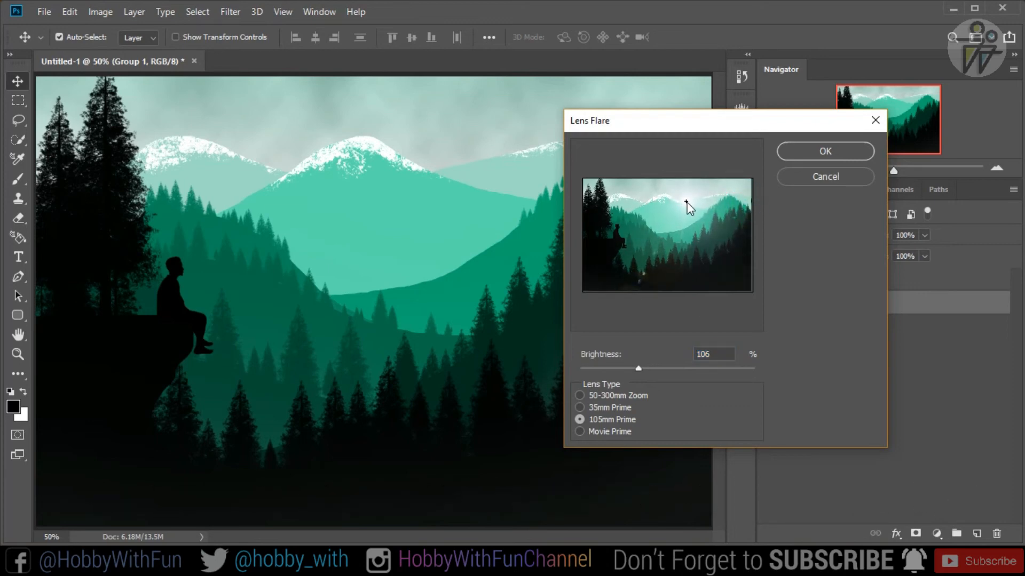
{"action": "left_click_drag", "start_coordinate": [641, 365], "coordinate": [642, 368]}
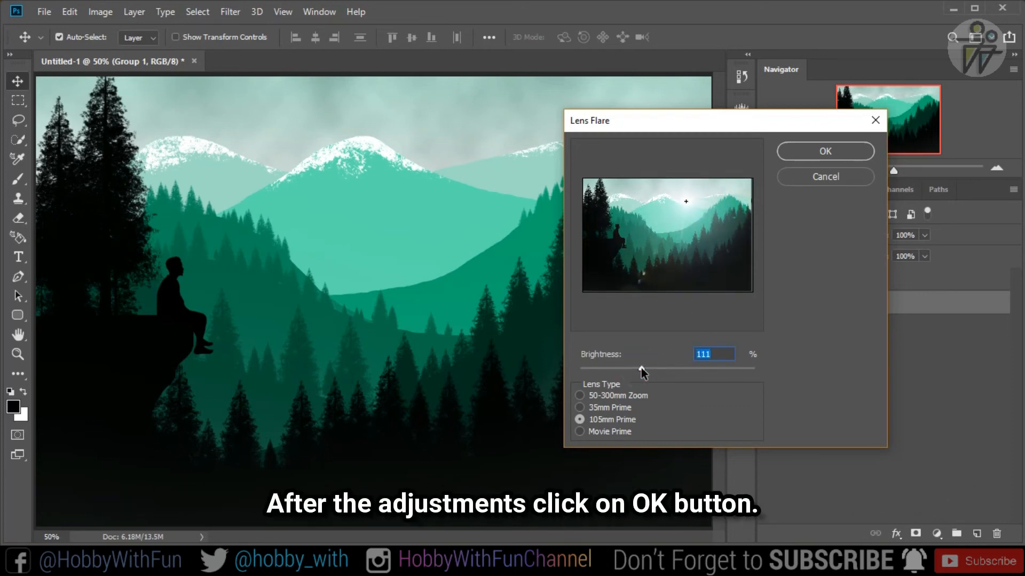
{"action": "left_click", "coordinate": [824, 152]}
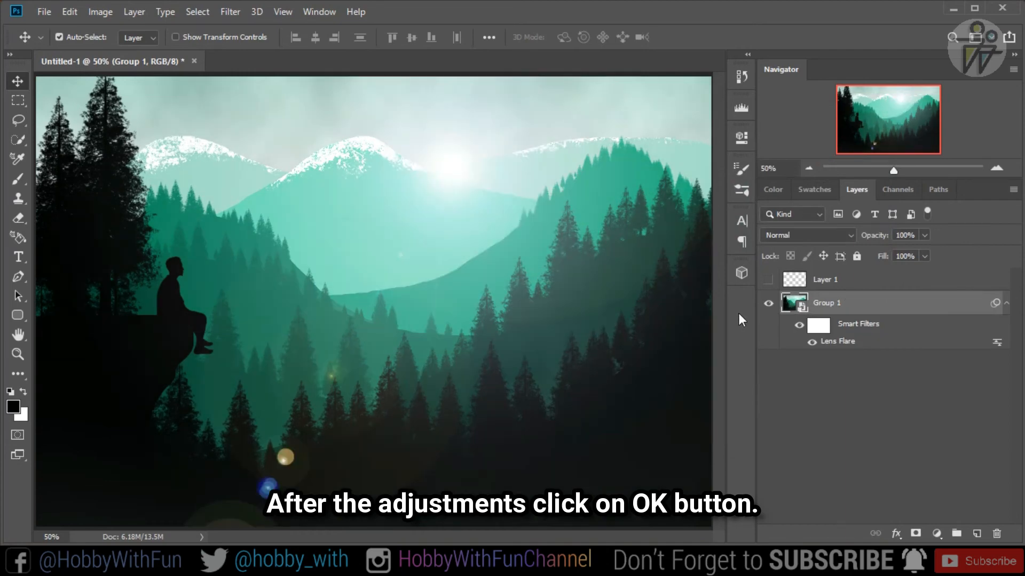
- Add a Hue/Saturation adjustment layer above Group 1 and apply a colorizing preset
{"action": "left_click", "coordinate": [810, 171]}
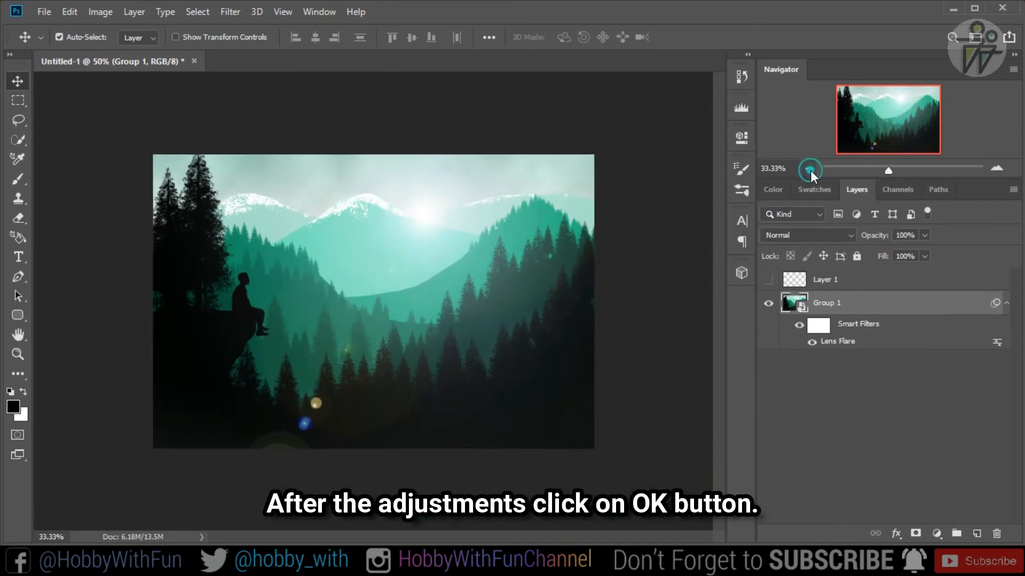
{"action": "left_click", "coordinate": [810, 171]}
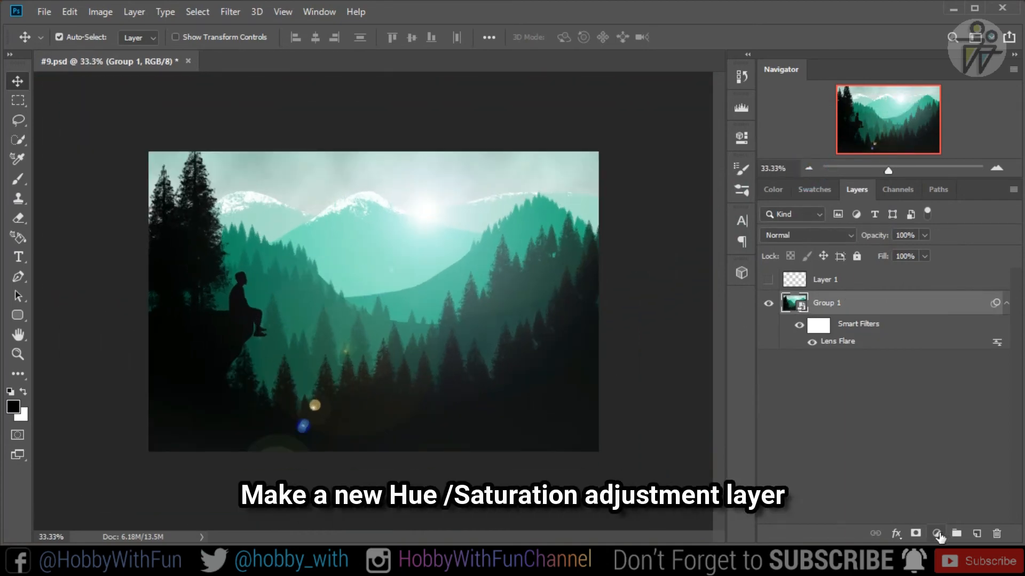
{"action": "left_click", "coordinate": [937, 533]}
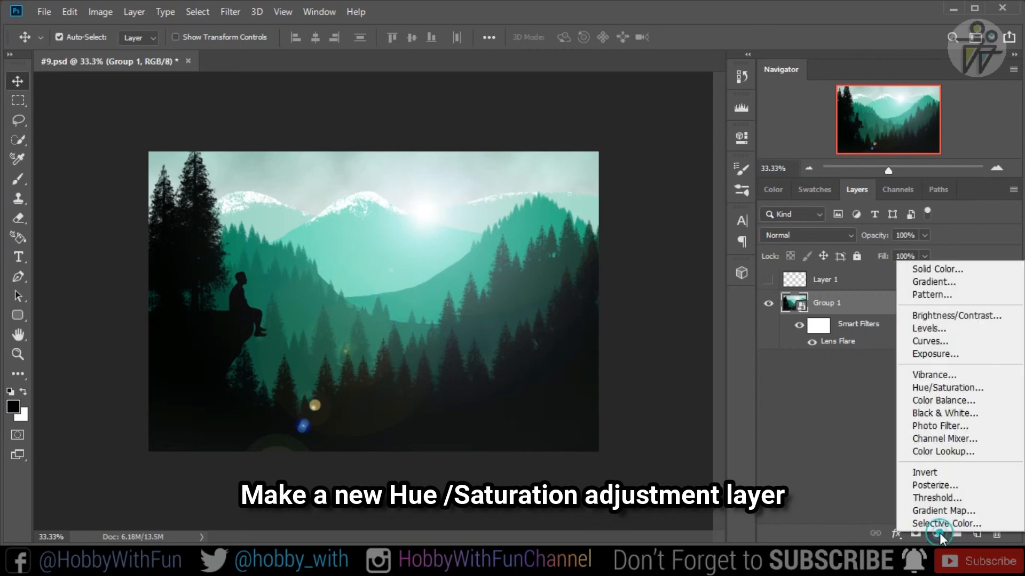
{"action": "left_click", "coordinate": [939, 389]}
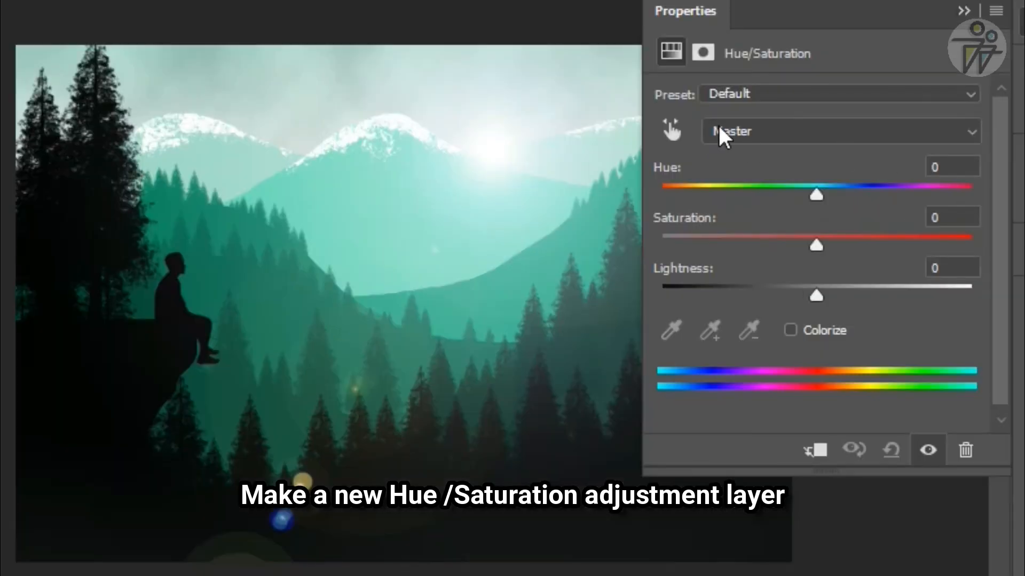
{"action": "left_click", "coordinate": [960, 97]}
{"action": "left_click", "coordinate": [931, 159]}
- Adjust the colorized hue and saturation to give the scene a blue tint, and lower the lightness slightly
{"action": "left_click_drag", "start_coordinate": [846, 197], "coordinate": [664, 196]}
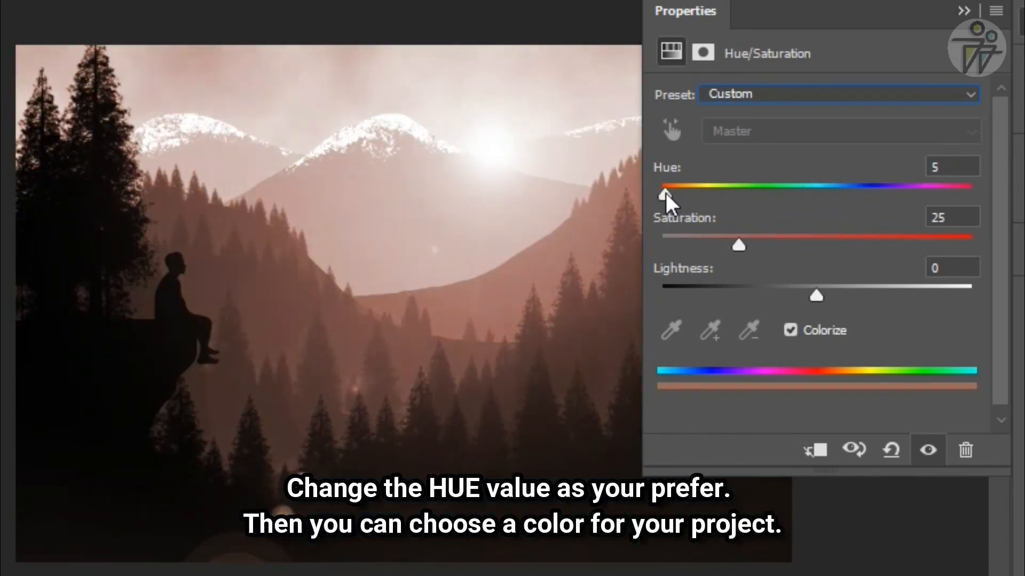
{"action": "left_click_drag", "start_coordinate": [798, 261], "coordinate": [847, 270]}
{"action": "left_click_drag", "start_coordinate": [665, 195], "coordinate": [822, 195]}
{"action": "mouse_move", "coordinate": [769, 247]}
{"action": "left_mouse_down"}
{"action": "mouse_move", "coordinate": [823, 255]}
{"action": "mouse_move", "coordinate": [783, 251]}
{"action": "left_mouse_up"}
{"action": "left_click_drag", "start_coordinate": [823, 196], "coordinate": [903, 202]}
{"action": "left_click_drag", "start_coordinate": [971, 196], "coordinate": [833, 198]}
{"action": "left_click_drag", "start_coordinate": [816, 297], "coordinate": [780, 303]}
{"action": "left_click", "coordinate": [964, 11]}
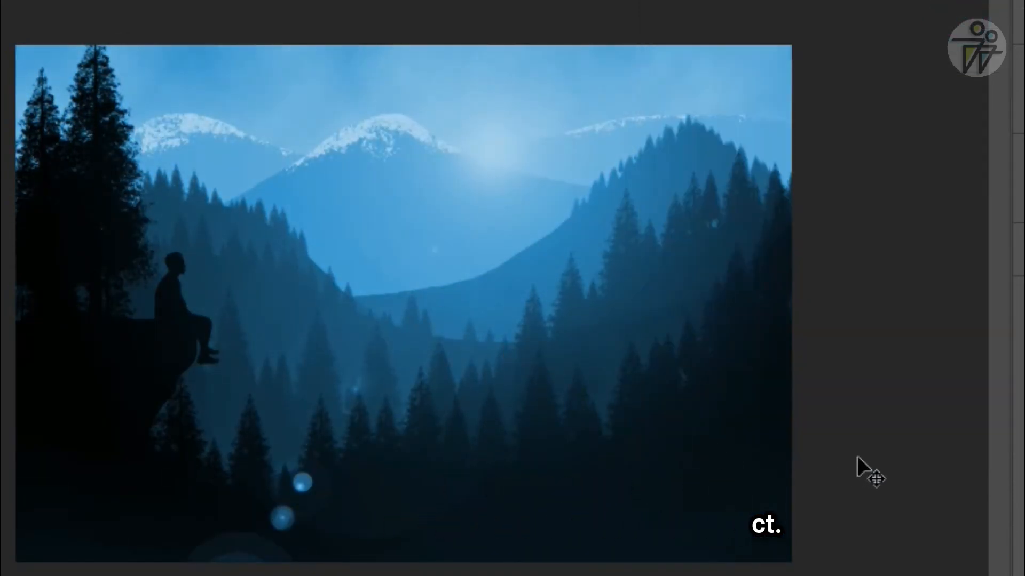